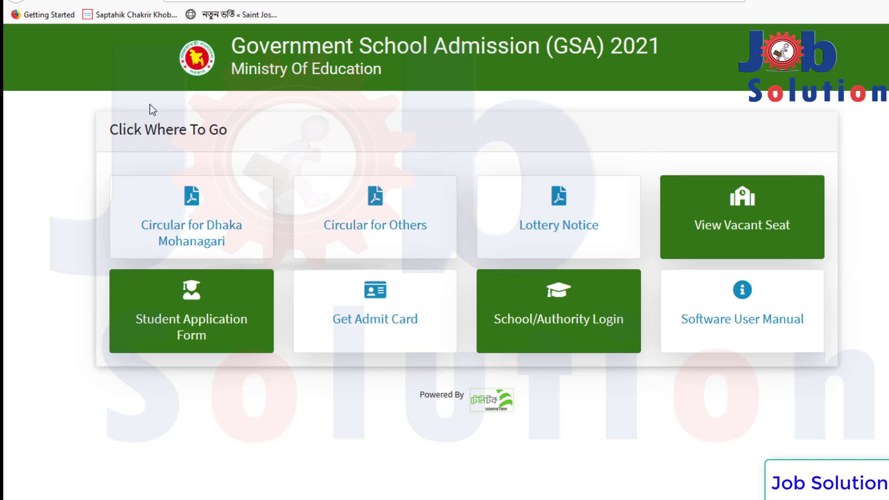
pyautogui.click(207, 3)
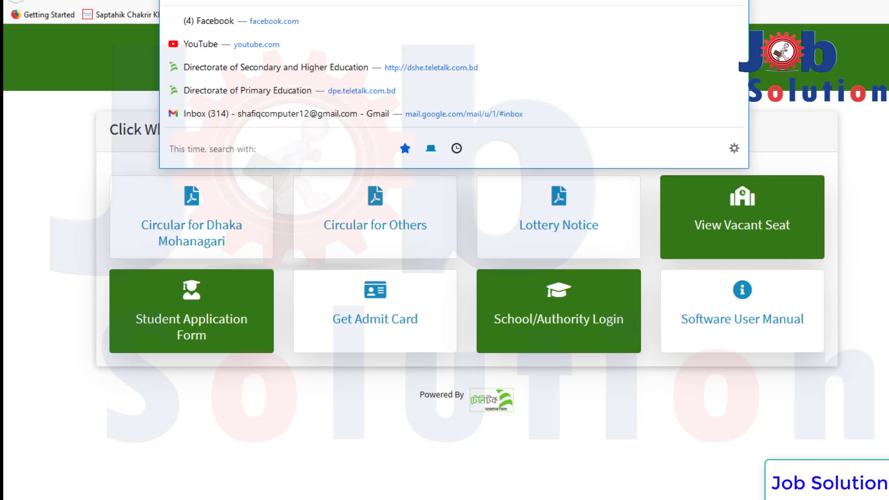
pyautogui.click(95, 74)
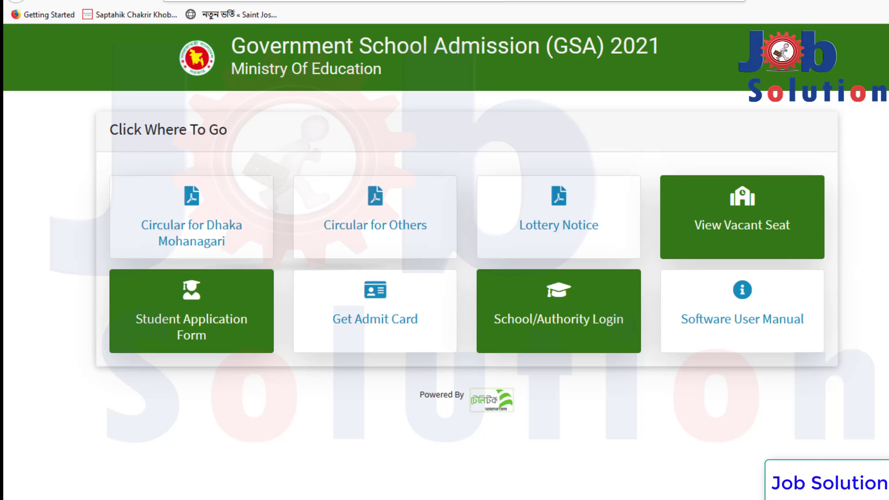
pyautogui.click(217, 1)
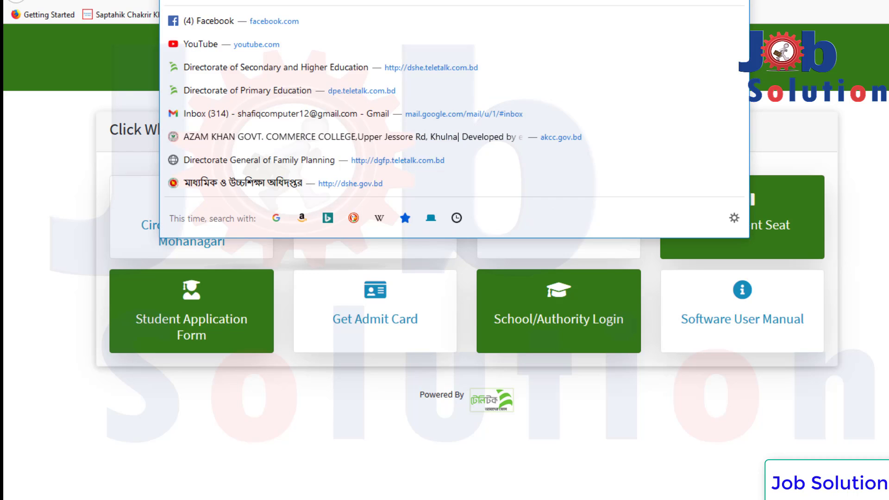
pyautogui.click(82, 66)
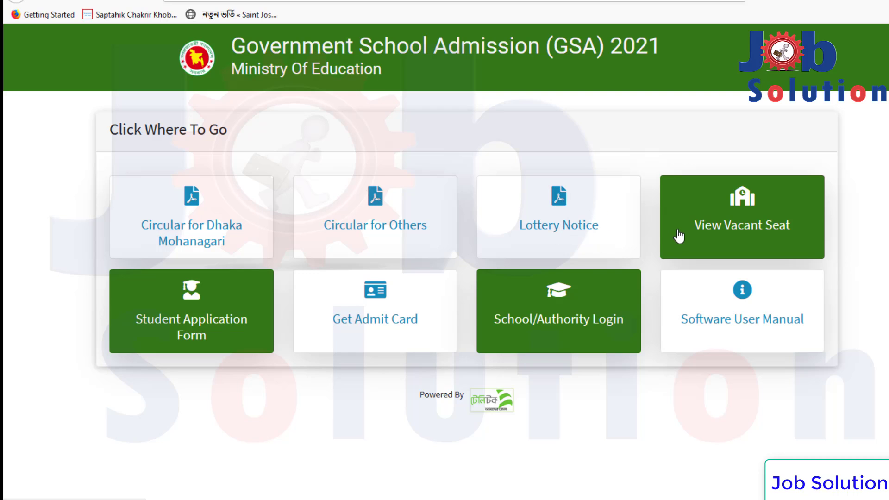
# Step: Look at the View Vacant Seat page of the admission portal and return to the portal's home page
pyautogui.click(739, 234)
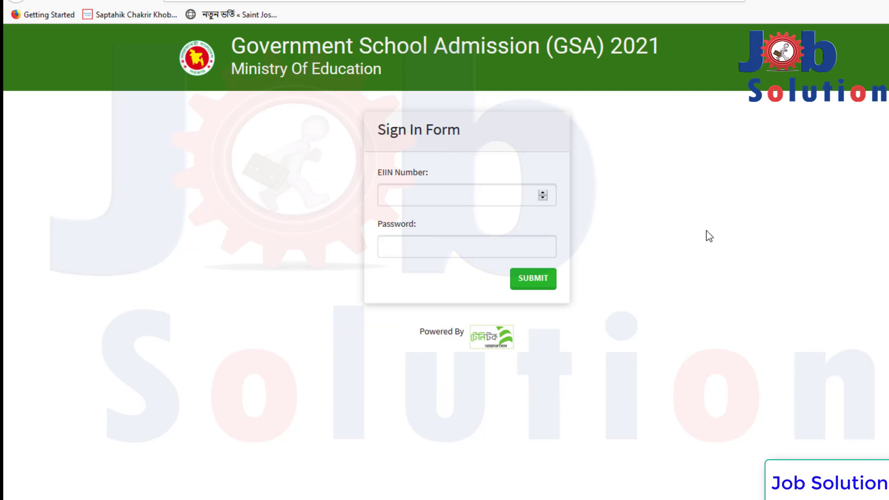
pyautogui.click(18, 1)
pyautogui.click(763, 241)
pyautogui.click(18, 1)
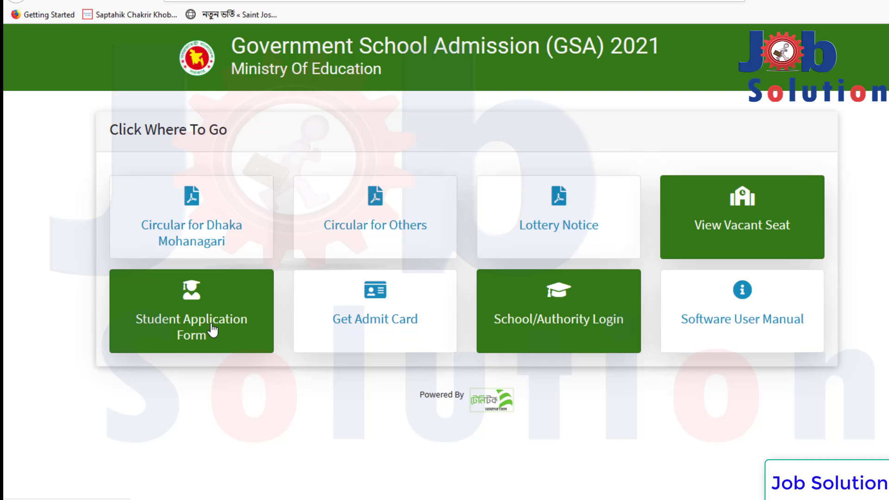
# Step: Open the Student Application Form and set both Division and District to DHAKA
pyautogui.click(202, 339)
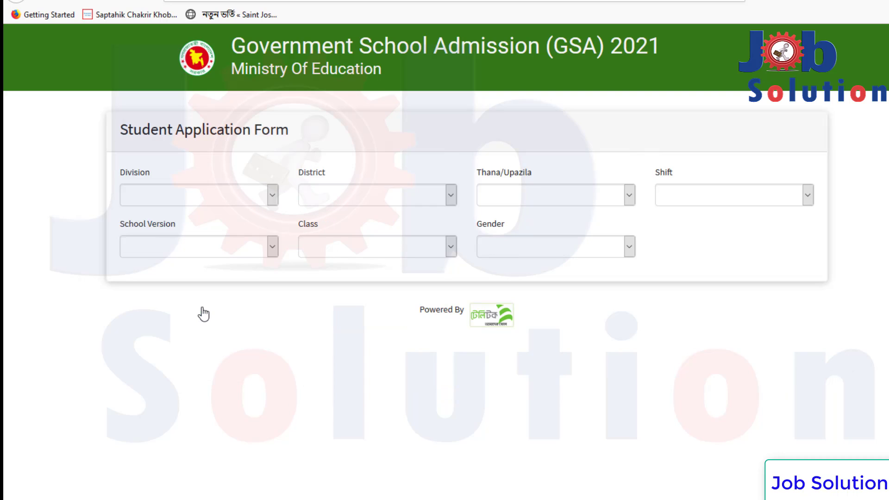
pyautogui.click(246, 195)
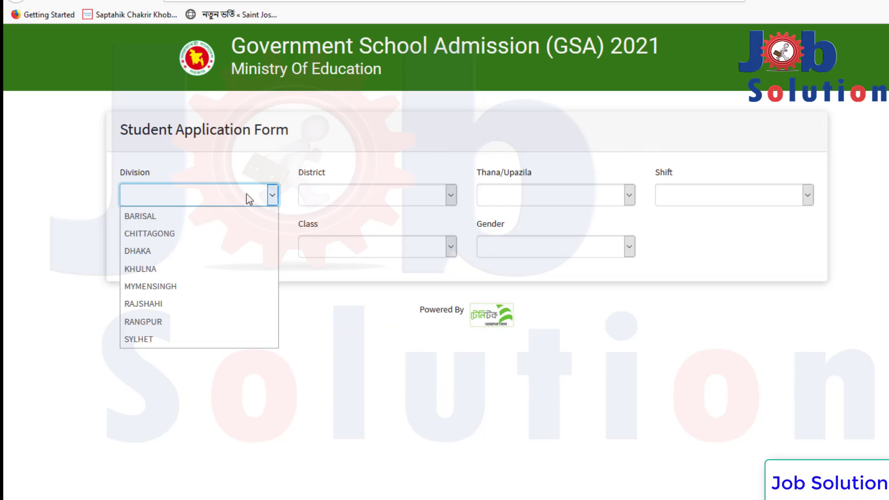
pyautogui.click(197, 250)
pyautogui.click(354, 199)
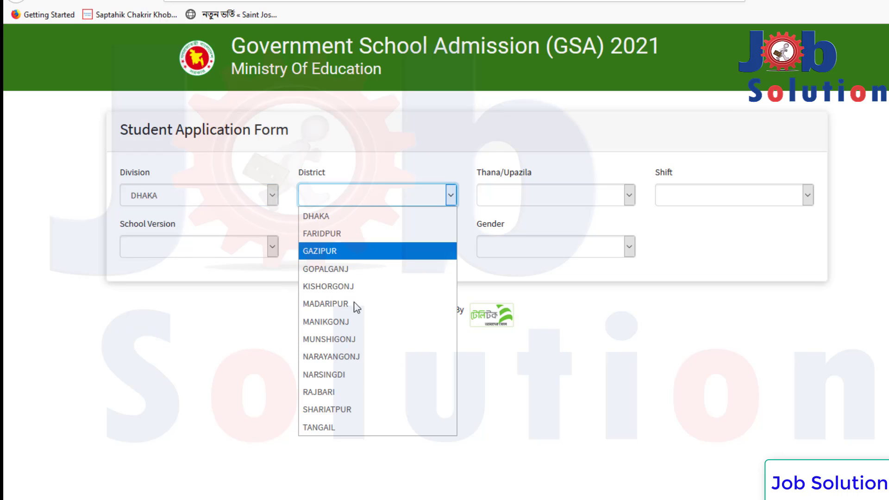
pyautogui.click(351, 218)
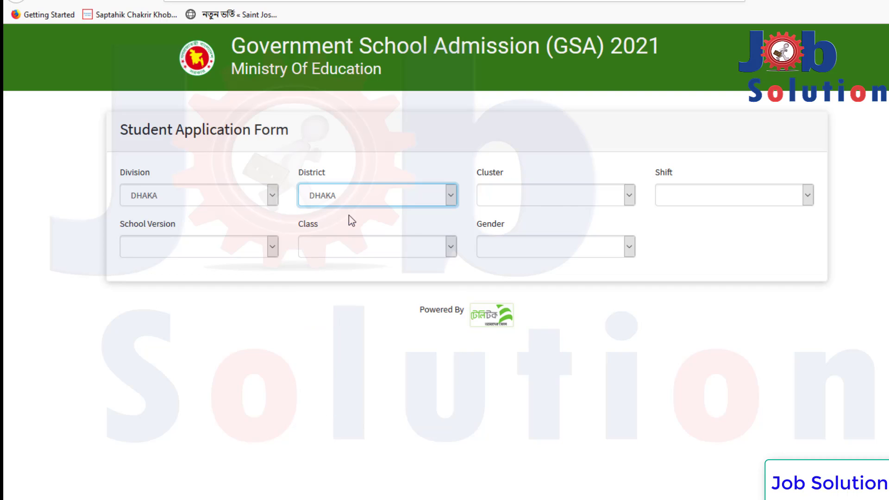
# Step: Set the Cluster to A and the Shift to Both Shift in the application form
pyautogui.click(550, 193)
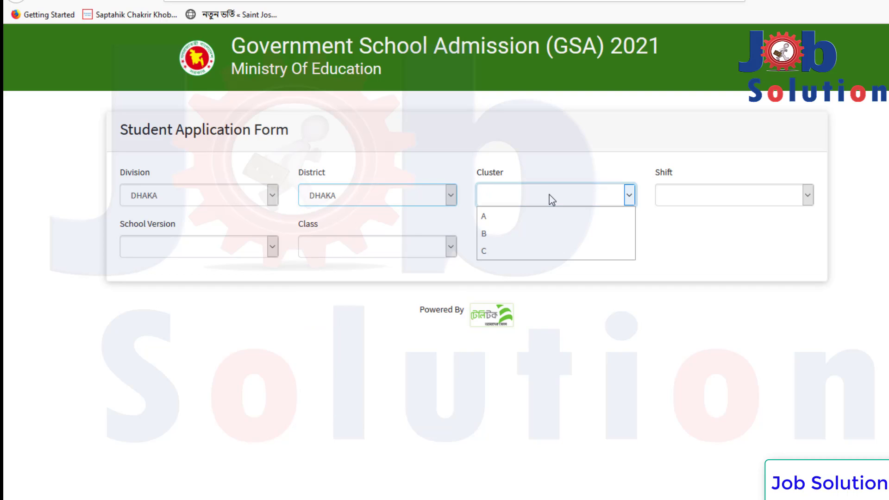
pyautogui.click(500, 222)
pyautogui.click(688, 194)
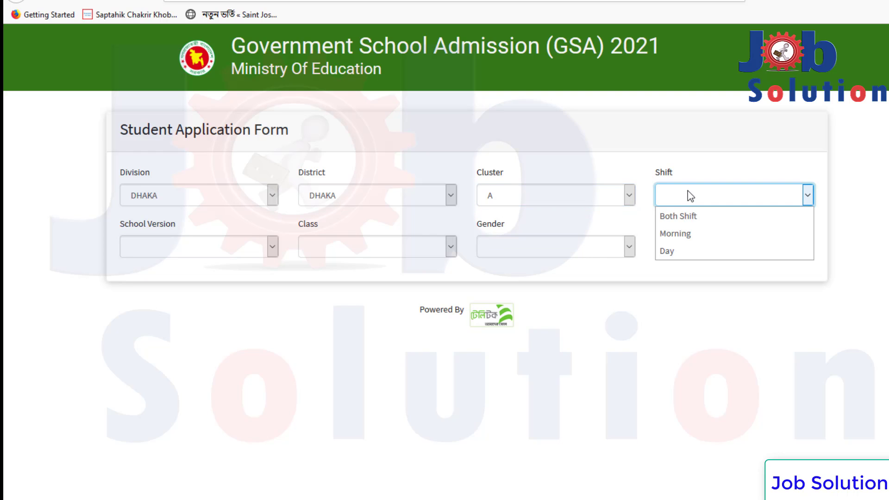
pyautogui.click(690, 217)
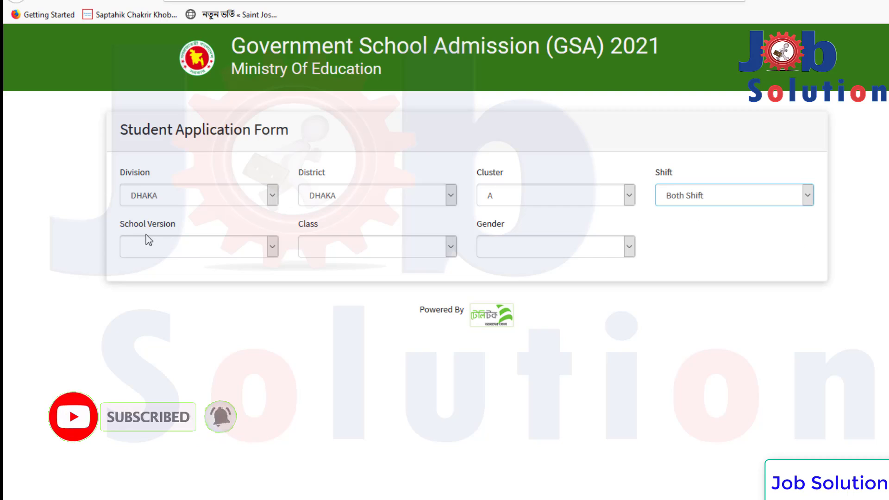
# Step: Set the School Version to Bangla, the Class to Three and the Gender to Boys
pyautogui.click(157, 241)
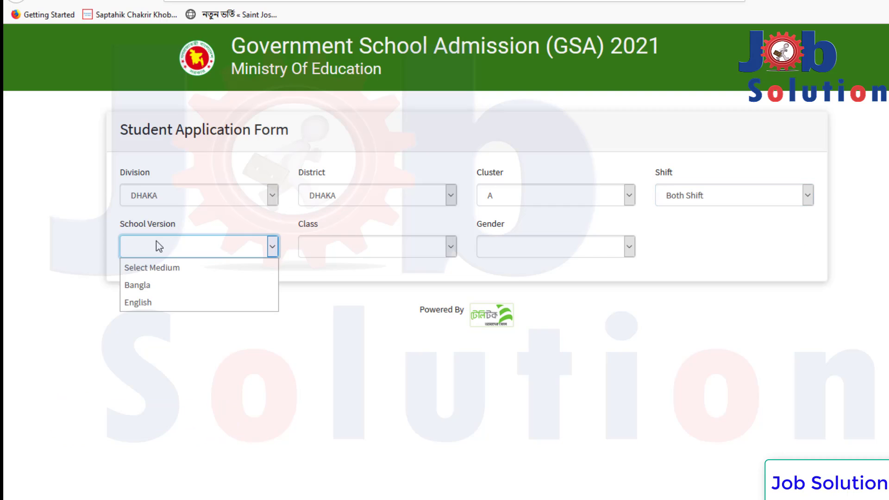
pyautogui.click(159, 283)
pyautogui.click(330, 248)
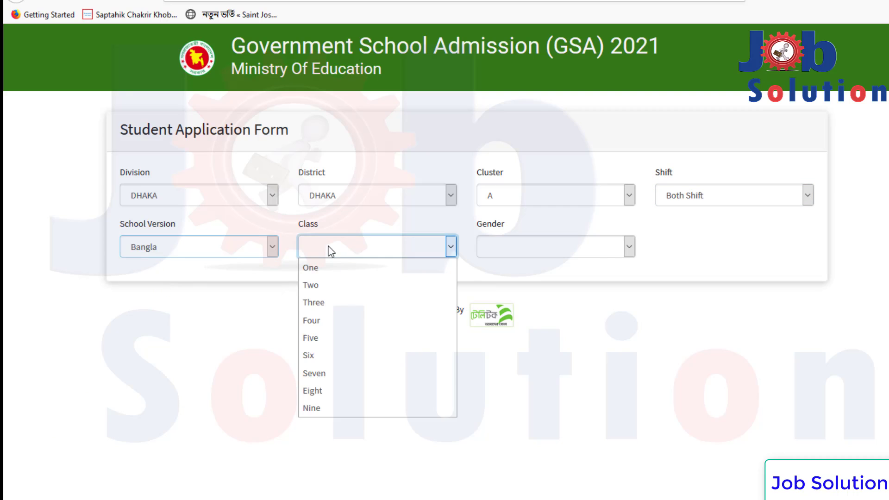
pyautogui.click(164, 278)
pyautogui.click(167, 246)
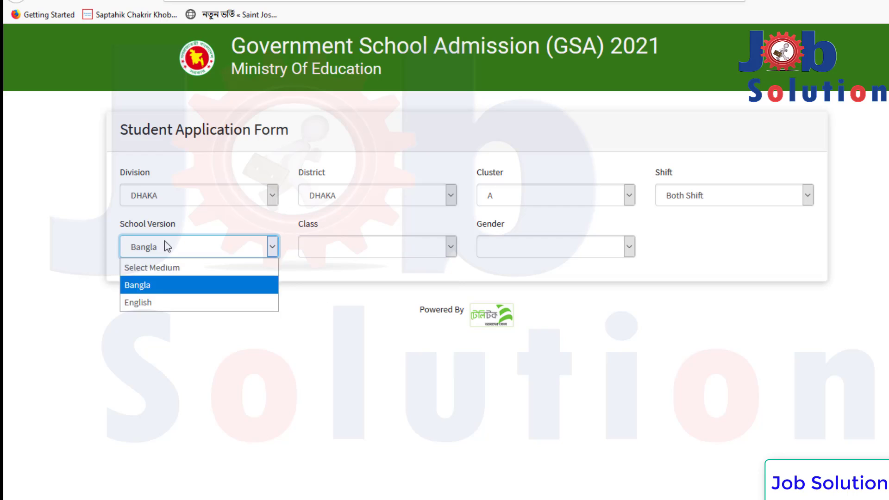
pyautogui.click(313, 242)
pyautogui.click(326, 303)
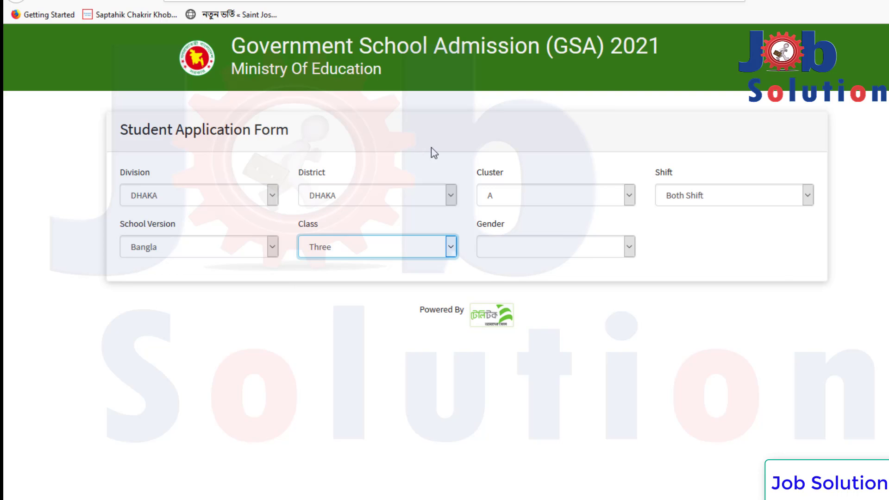
pyautogui.click(562, 245)
pyautogui.click(538, 275)
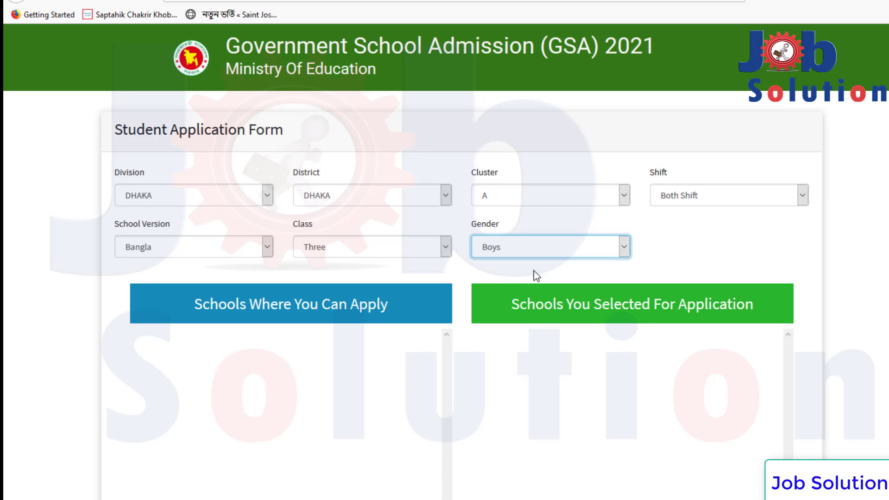
# Step: Add Mohammadpur (Feeder), Nawabpur Morning and Day, Khilgoan Morning and Armenitola to the selected schools, and try to add Khilgoan (Feeder) as a sixth
pyautogui.scroll(-3, 330, 349)
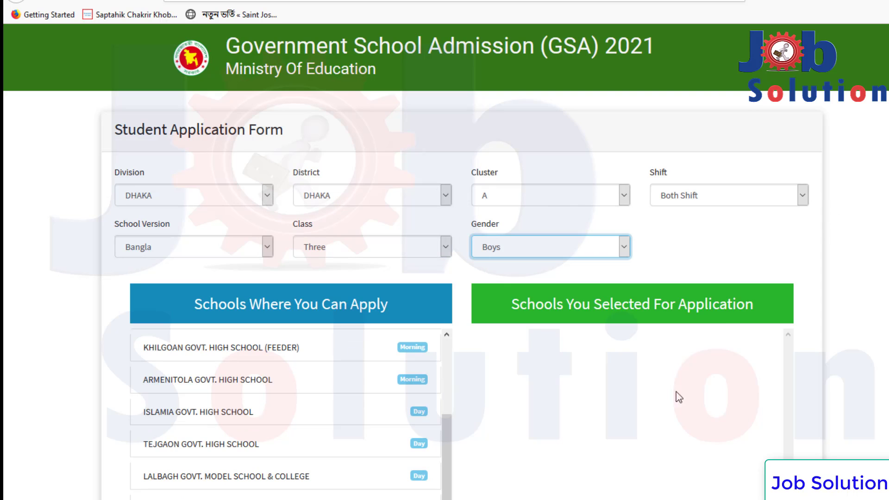
pyautogui.scroll(-3, 298, 343)
pyautogui.scroll(3, 288, 343)
pyautogui.scroll(2, 292, 344)
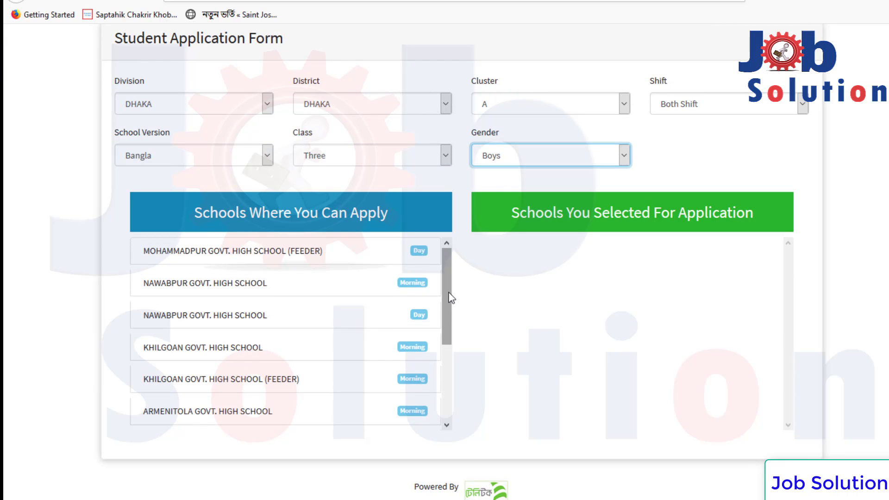
pyautogui.scroll(-1, 449, 278)
pyautogui.scroll(1, 449, 273)
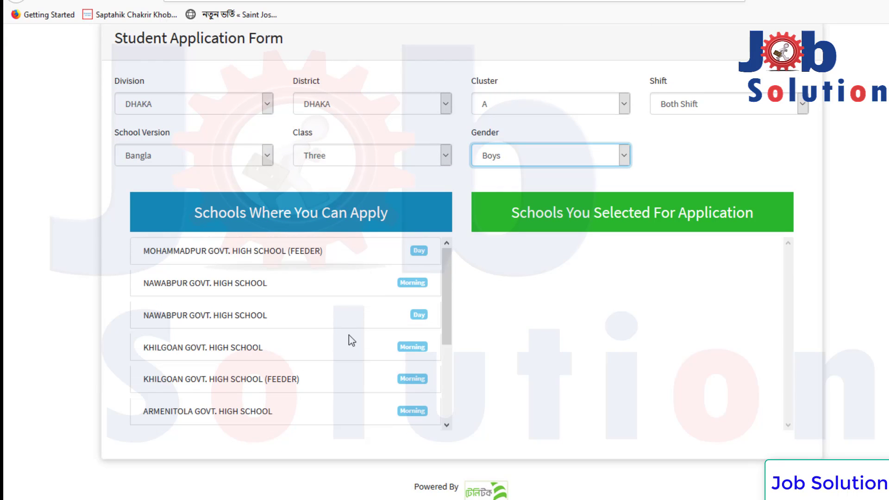
pyautogui.click(340, 260)
pyautogui.click(340, 266)
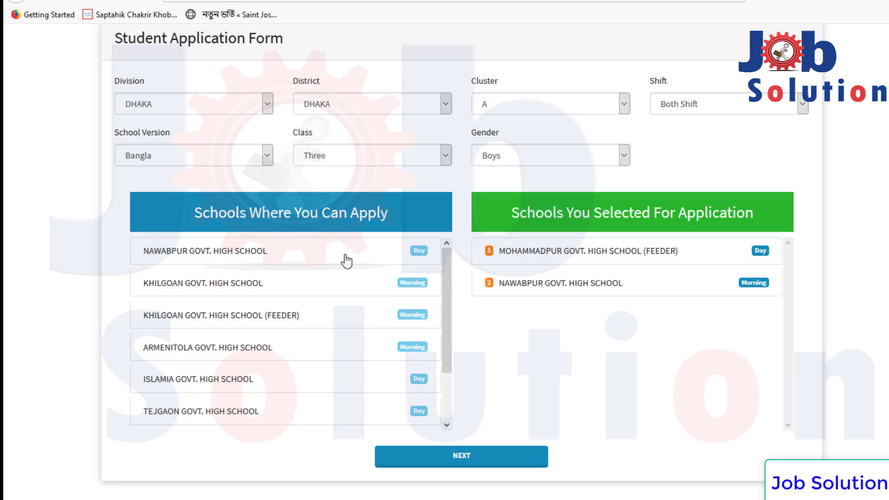
pyautogui.click(340, 262)
pyautogui.click(345, 259)
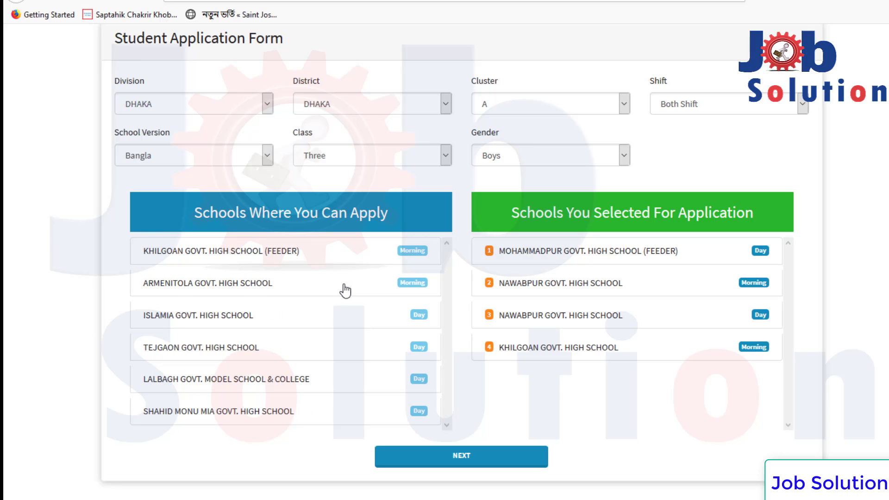
pyautogui.click(344, 290)
pyautogui.click(361, 263)
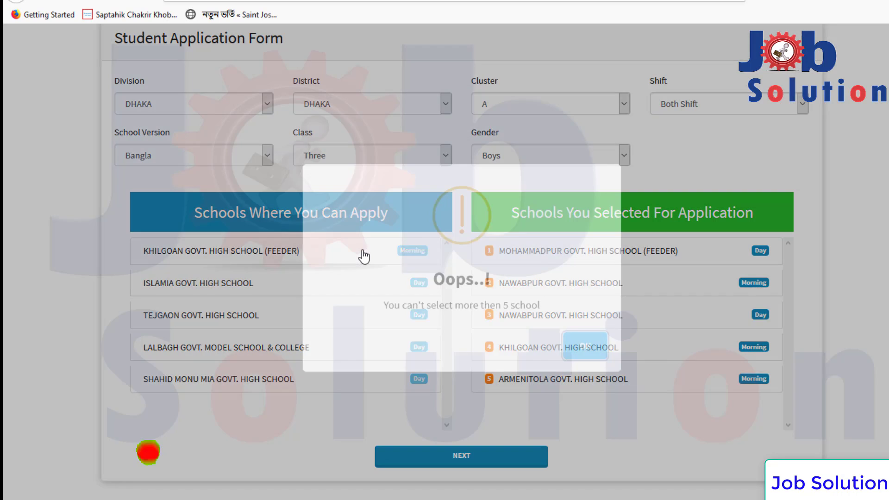
pyautogui.click(580, 349)
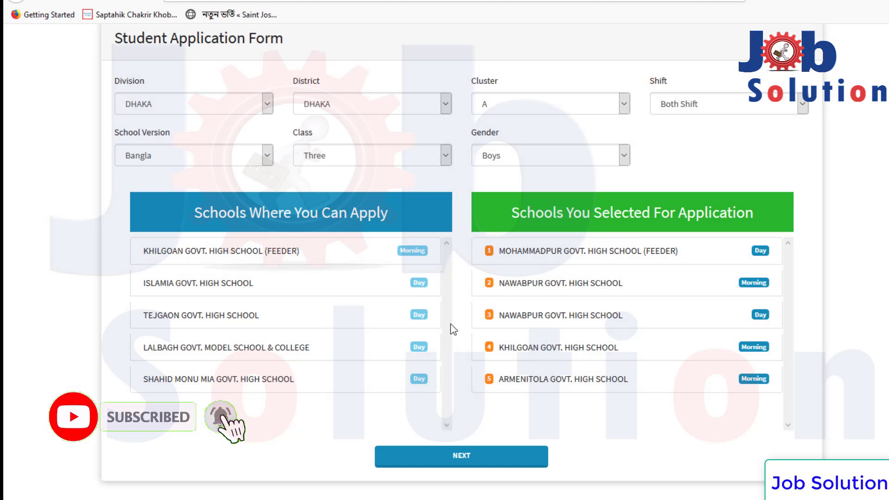
# Step: Remove the Mohammadpur (Feeder), both Nawabpur and the Khilgoan schools from the selected schools, keeping only Armenitola
pyautogui.click(751, 264)
pyautogui.click(750, 259)
pyautogui.click(750, 259)
pyautogui.click(749, 261)
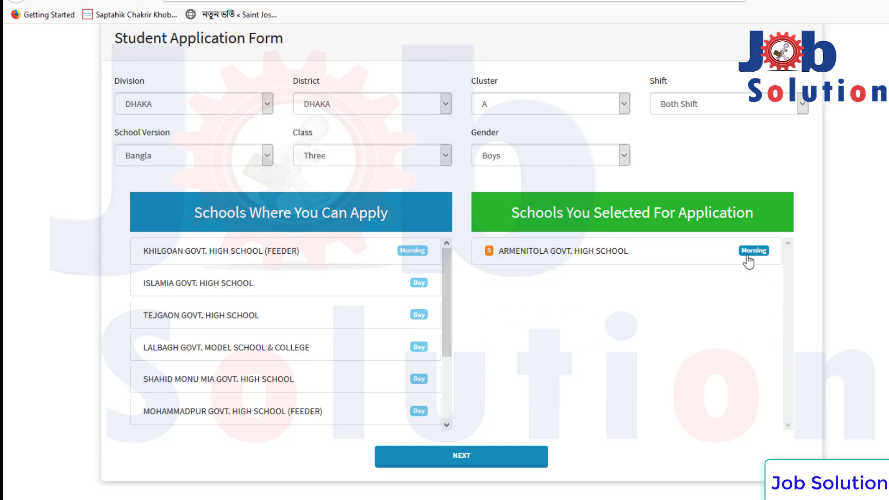
pyautogui.click(748, 259)
# Step: Add Mohammadpur (Feeder), Lalbagh Govt. Model School & College, Shahid Monu Mia and Khilgoan Morning to the selected schools, and try a sixth choice
pyautogui.moveTo(449, 301); pyautogui.dragTo(461, 383)
pyautogui.click(375, 412)
pyautogui.click(359, 332)
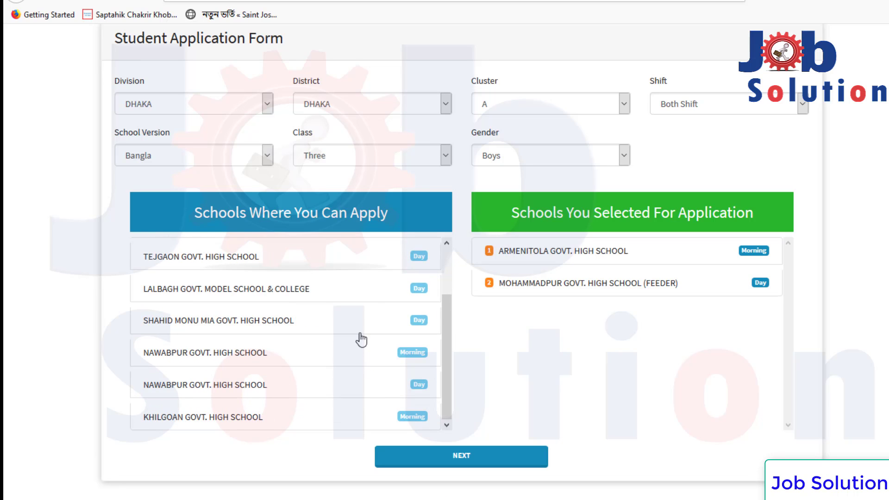
pyautogui.click(374, 290)
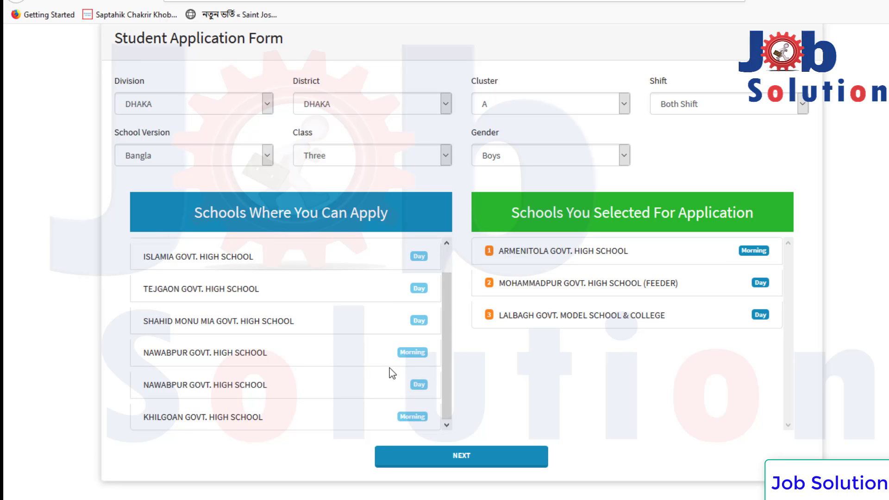
pyautogui.click(304, 328)
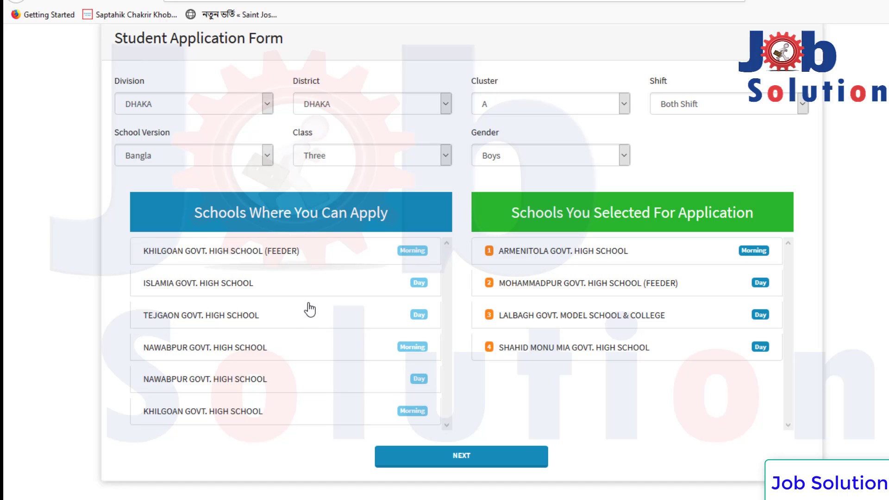
pyautogui.click(275, 409)
pyautogui.click(289, 309)
pyautogui.click(581, 346)
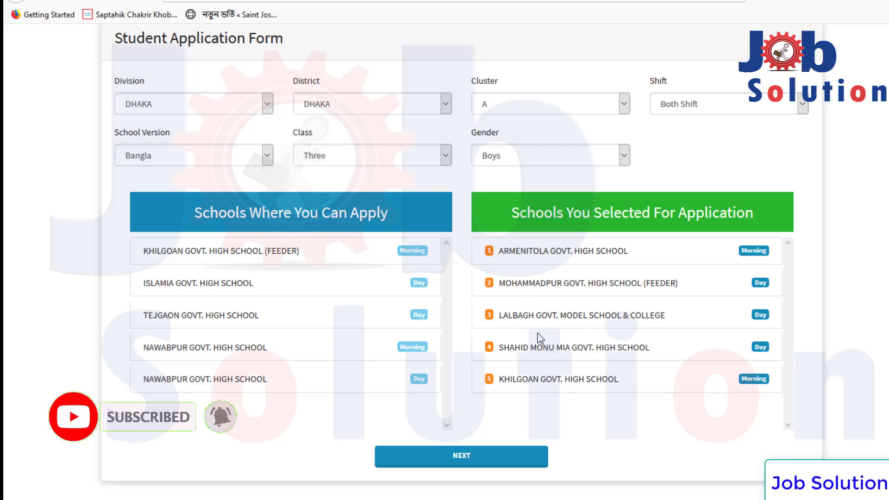
# Step: Change the Cluster to B in the application form, with the Dhaka district kept
pyautogui.scroll(1, 543, 290)
pyautogui.scroll(-2, 544, 407)
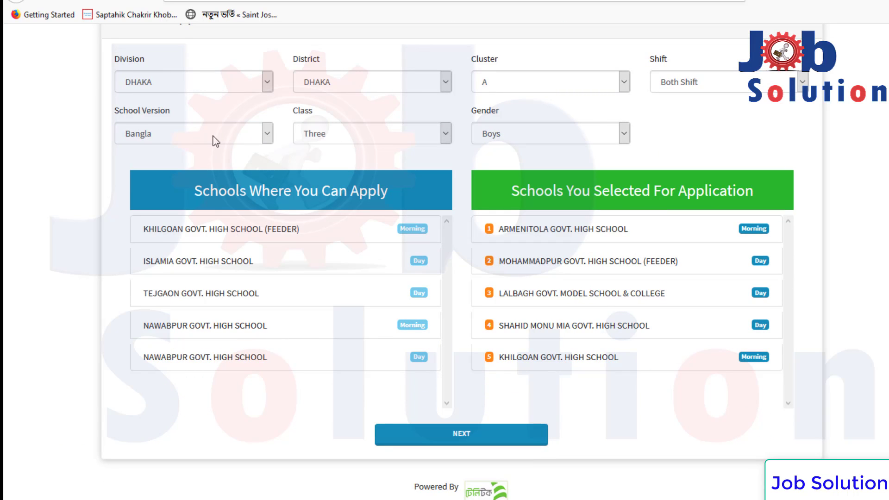
pyautogui.click(402, 87)
pyautogui.click(408, 86)
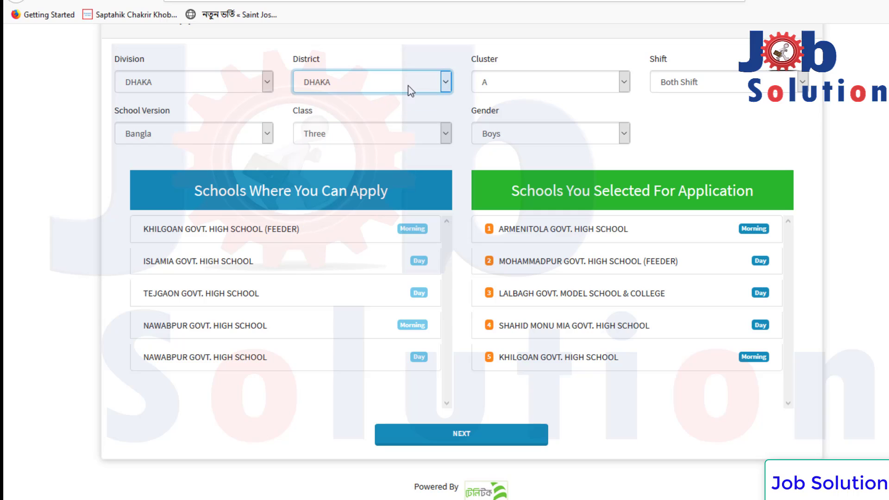
pyautogui.click(516, 87)
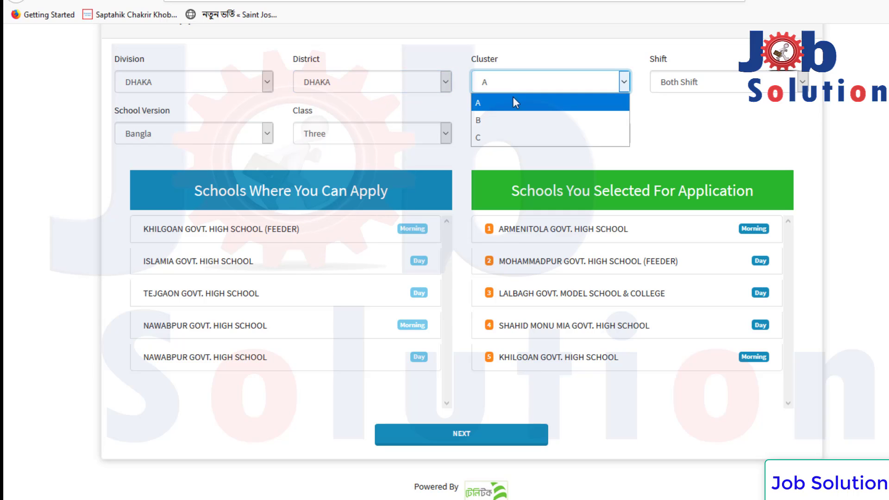
pyautogui.click(496, 120)
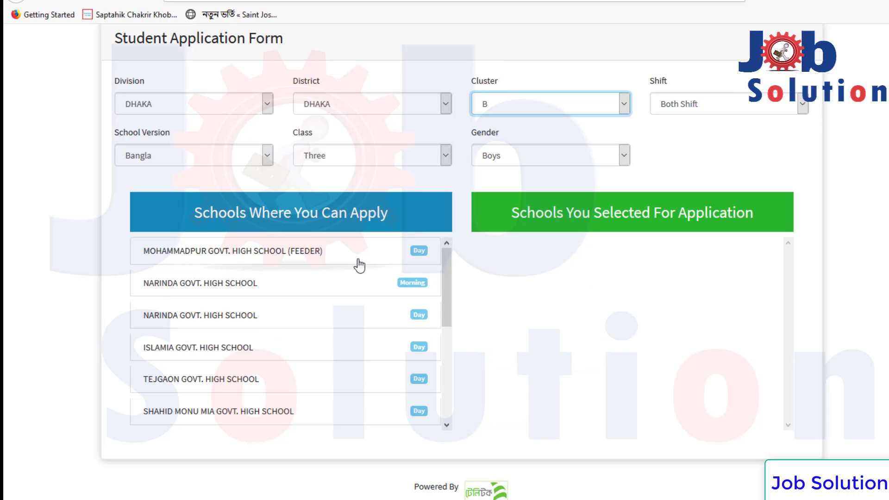
# Step: Add Mohammadpur (Feeder), Islamia, Sher E Bangla Nagar Morning, Dhanmondi (Feeder) and Shahid Monu Mia to the selected schools, and try Tejgaon as a sixth
pyautogui.click(244, 260)
pyautogui.click(245, 324)
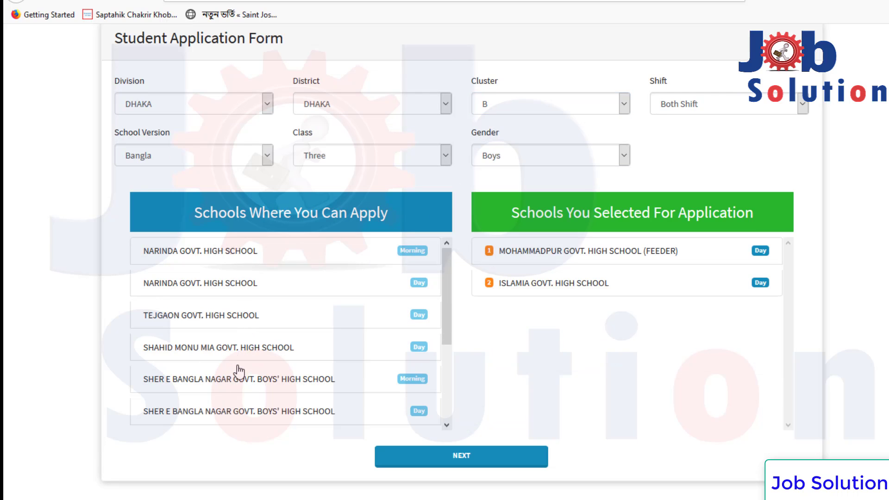
pyautogui.click(238, 376)
pyautogui.click(266, 419)
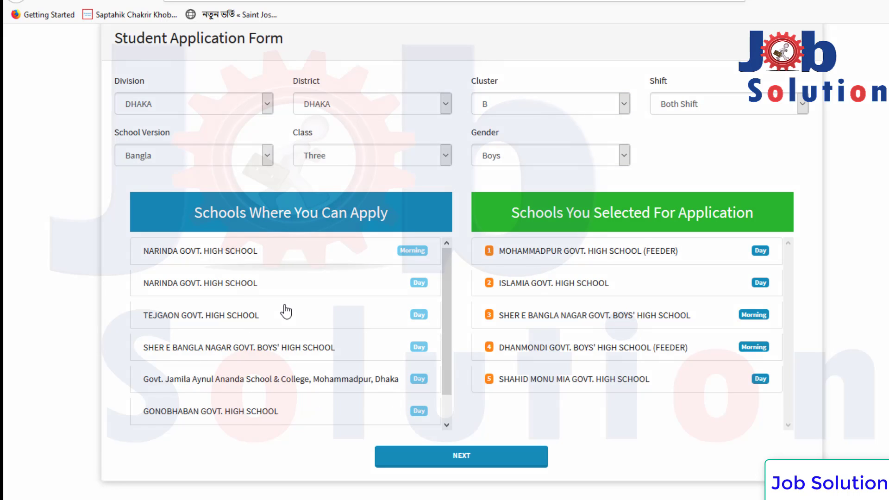
pyautogui.click(285, 312)
pyautogui.click(588, 346)
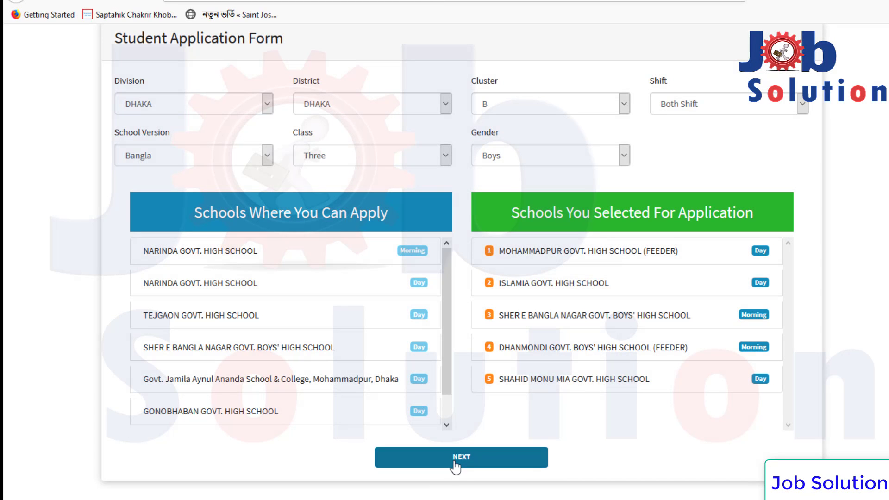
# Step: Continue to the applicant details and fill in the applicant's, father's, mother's and guardian's names from the saved suggestions
pyautogui.click(458, 465)
pyautogui.scroll(8, 384, 227)
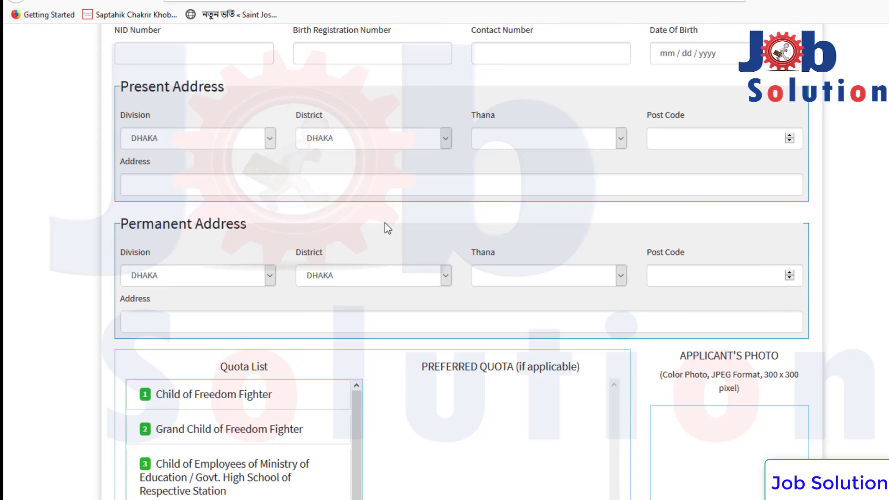
pyautogui.click(207, 170)
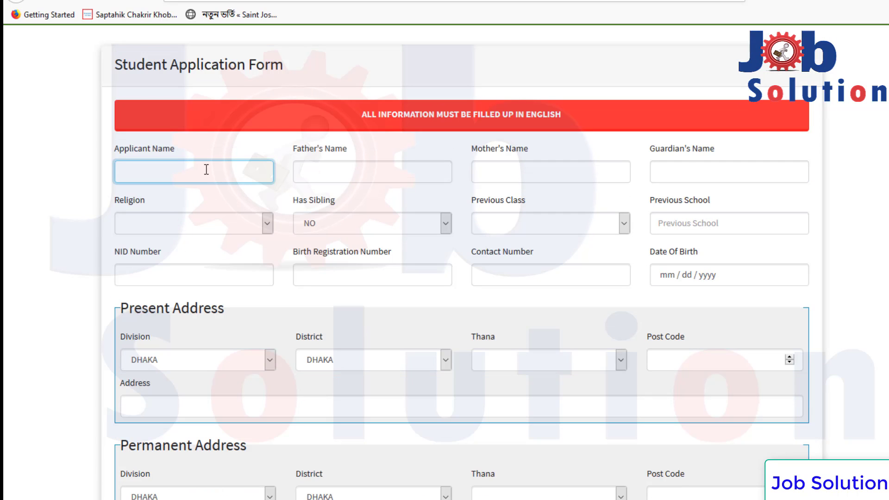
pyautogui.click(176, 189)
pyautogui.click(325, 172)
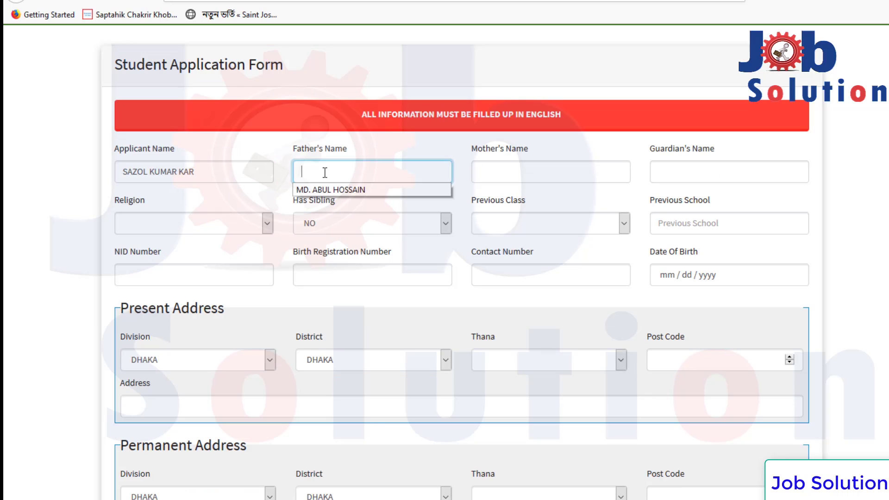
pyautogui.click(331, 190)
pyautogui.click(535, 172)
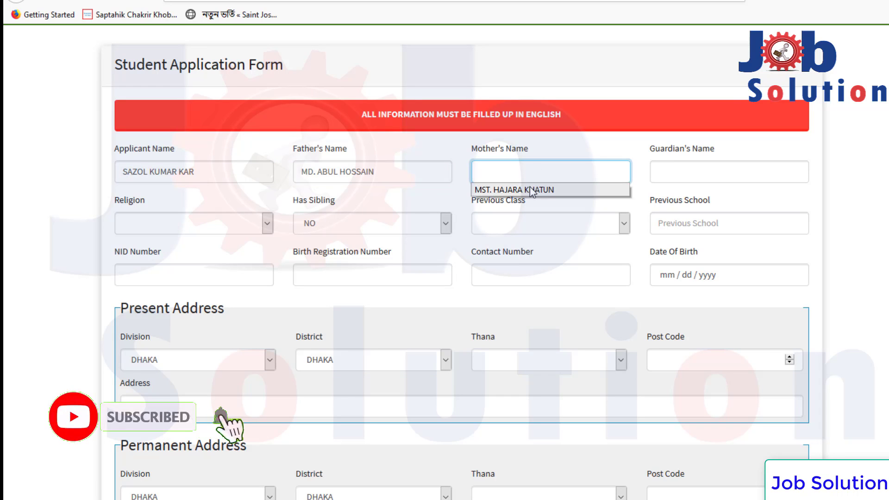
pyautogui.click(533, 190)
pyautogui.click(667, 171)
pyautogui.click(677, 190)
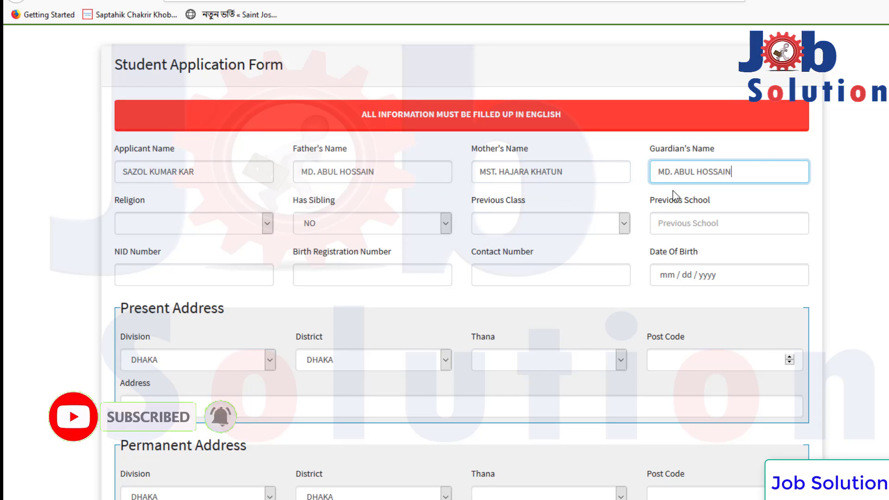
# Step: Examine the available choices for Religion and Has Sibling without changing either field
pyautogui.click(174, 224)
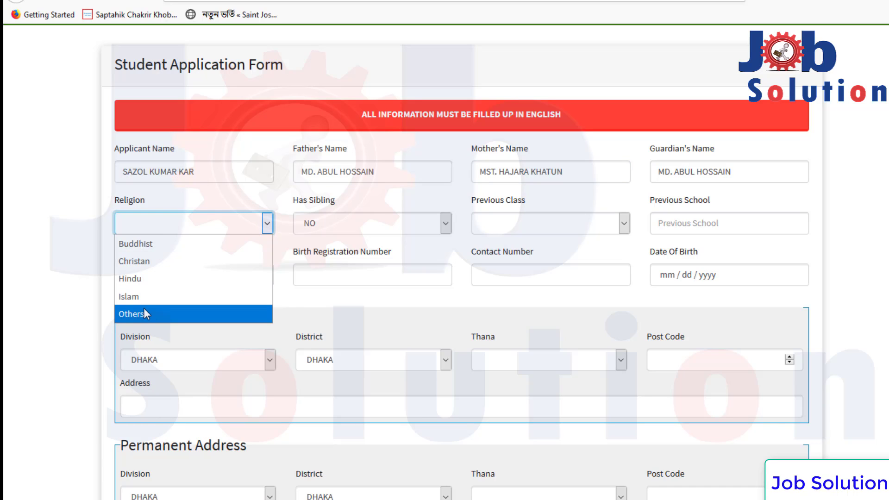
pyautogui.click(350, 220)
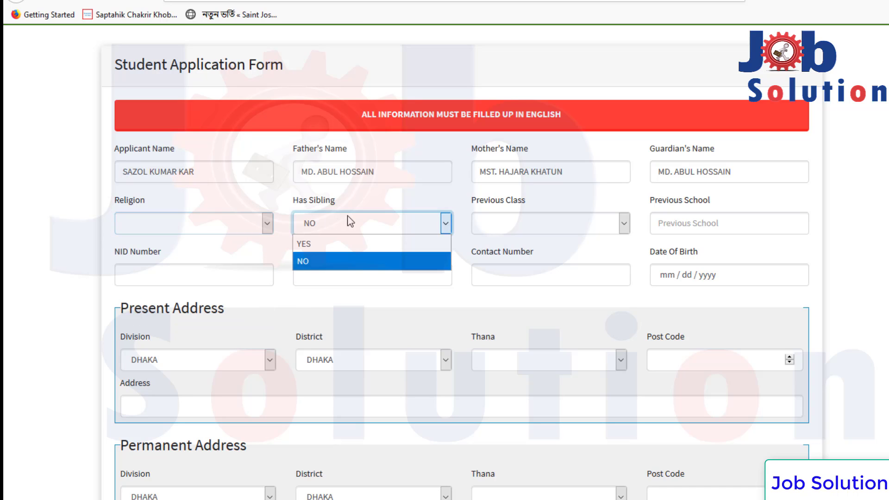
pyautogui.moveTo(339, 201); pyautogui.dragTo(283, 203)
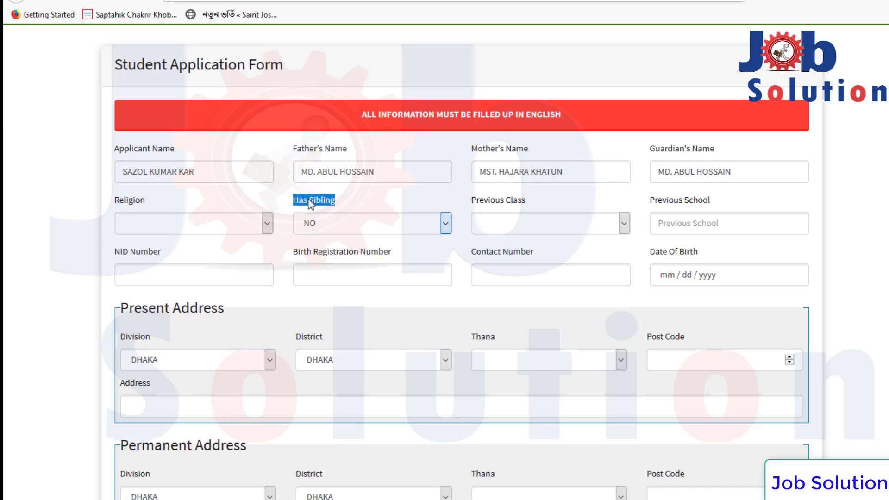
pyautogui.click(308, 201)
pyautogui.click(328, 228)
pyautogui.click(328, 227)
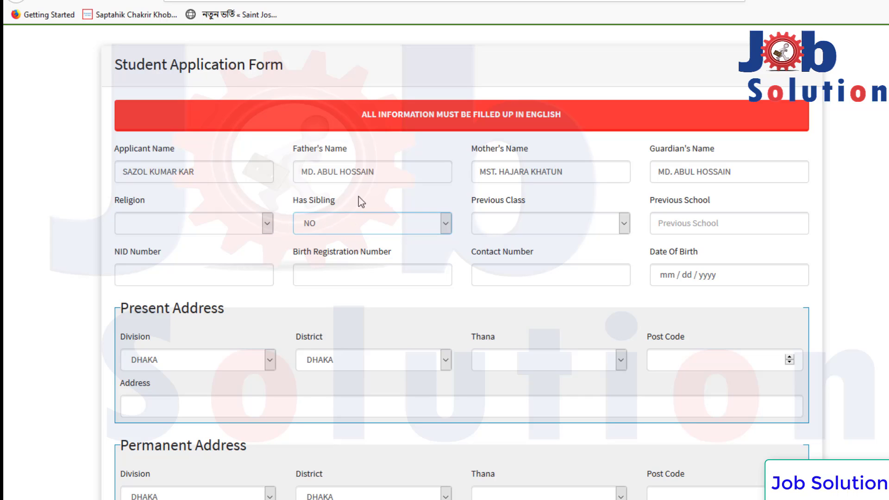
pyautogui.click(385, 228)
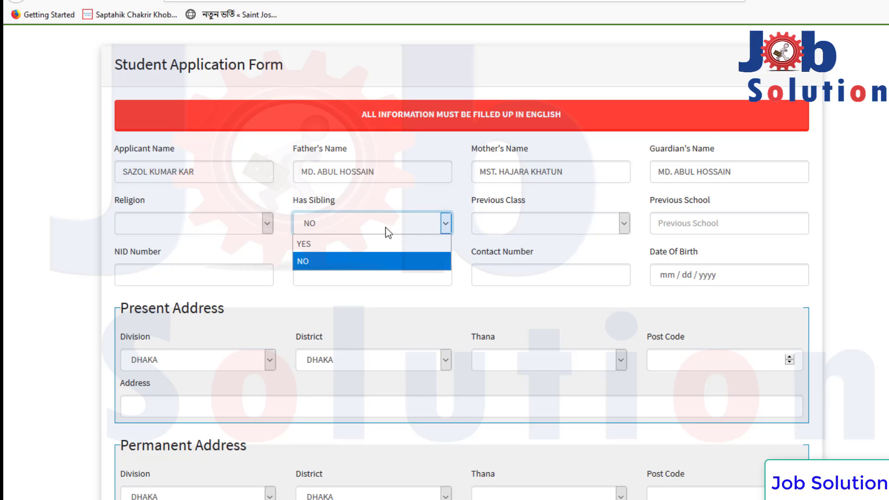
pyautogui.click(419, 195)
# Step: Set the applicant's Previous Class to Two
pyautogui.click(522, 222)
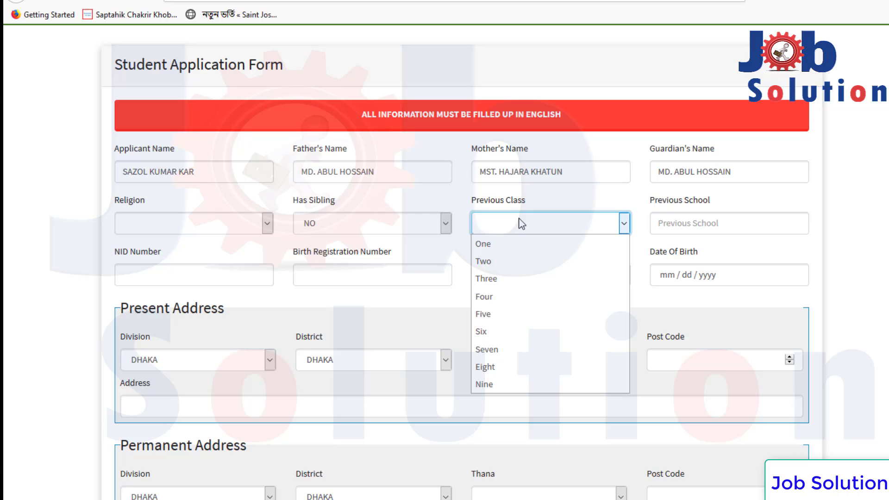
pyautogui.click(508, 262)
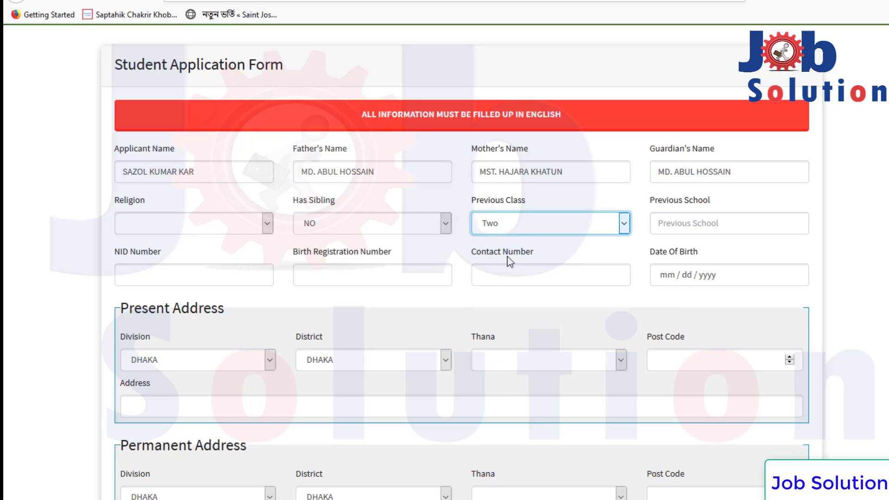
# Step: Go through the Previous School, NID Number, Birth Registration Number and Contact Number fields without entering anything
pyautogui.click(707, 226)
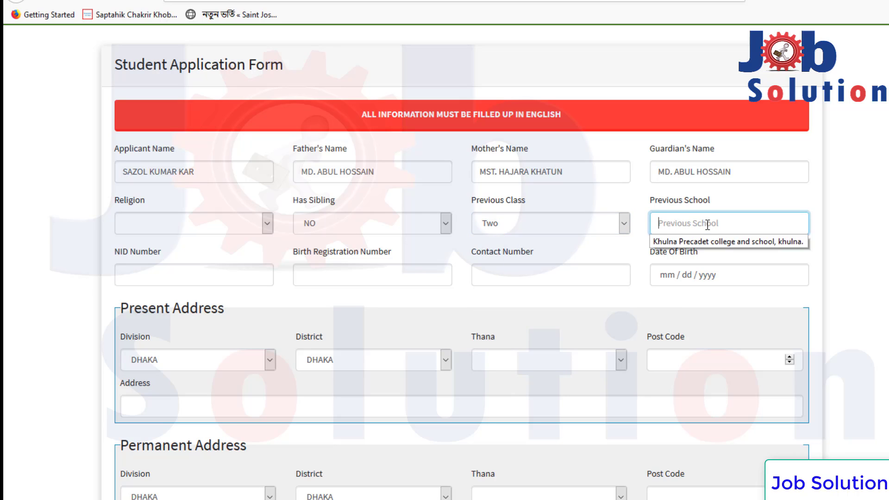
pyautogui.click(788, 219)
pyautogui.click(769, 219)
pyautogui.click(763, 219)
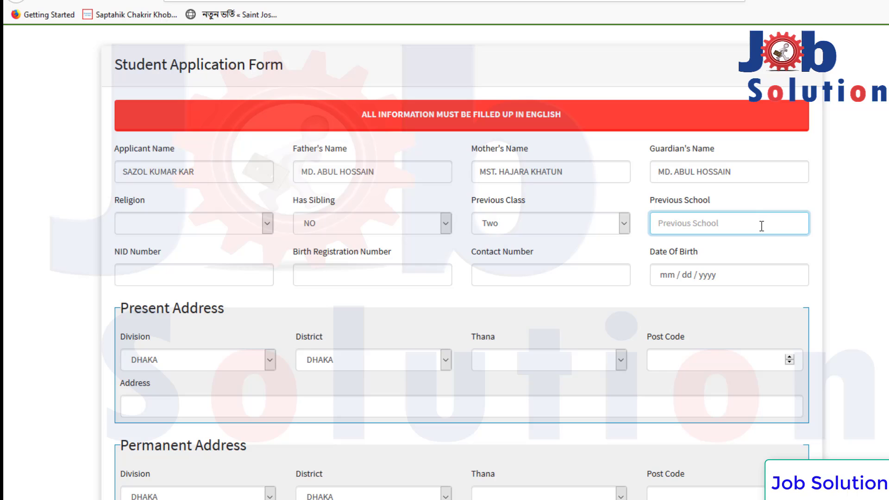
pyautogui.click(758, 228)
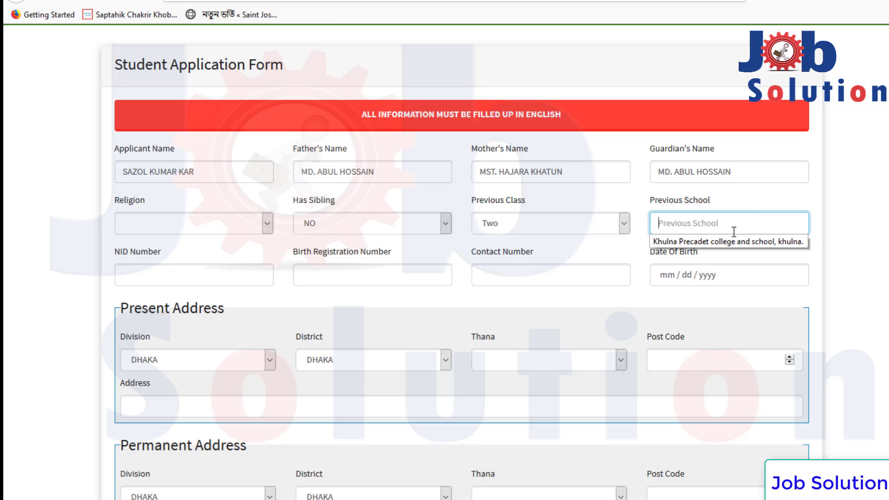
pyautogui.click(193, 280)
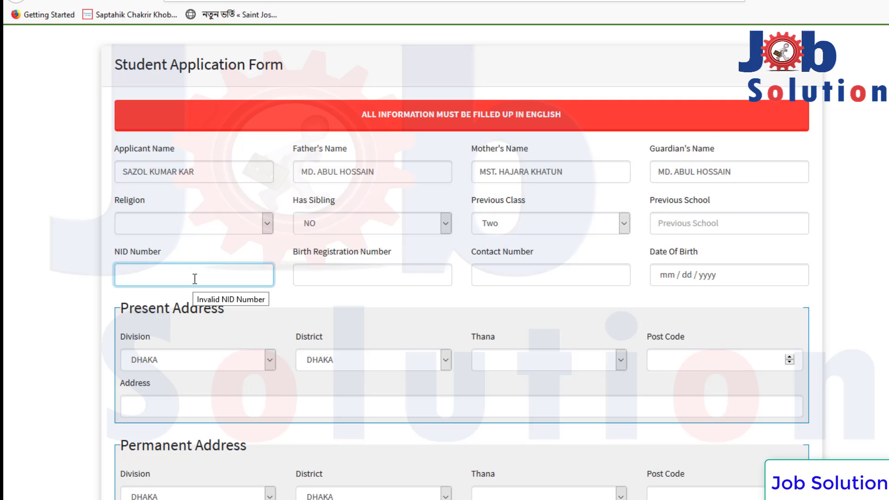
pyautogui.click(195, 279)
pyautogui.click(200, 279)
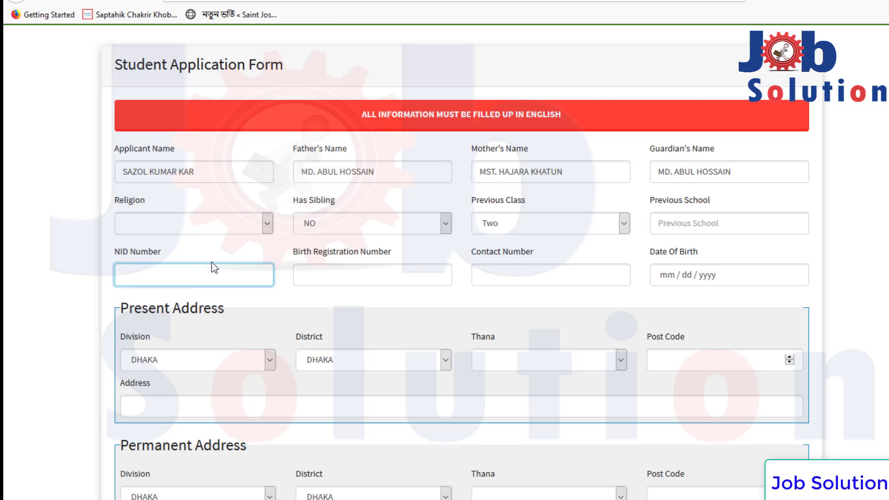
pyautogui.click(331, 278)
pyautogui.click(532, 276)
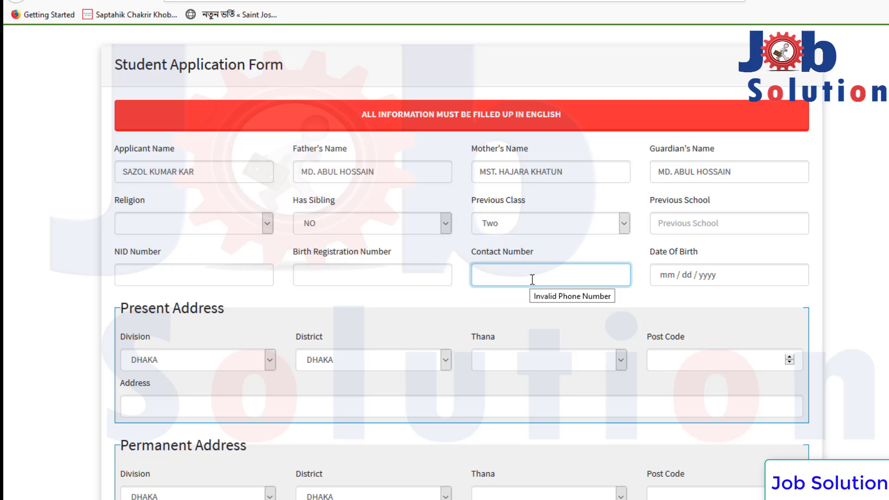
# Step: Try a day from the calendar's current month as the applicant's Date Of Birth
pyautogui.click(673, 278)
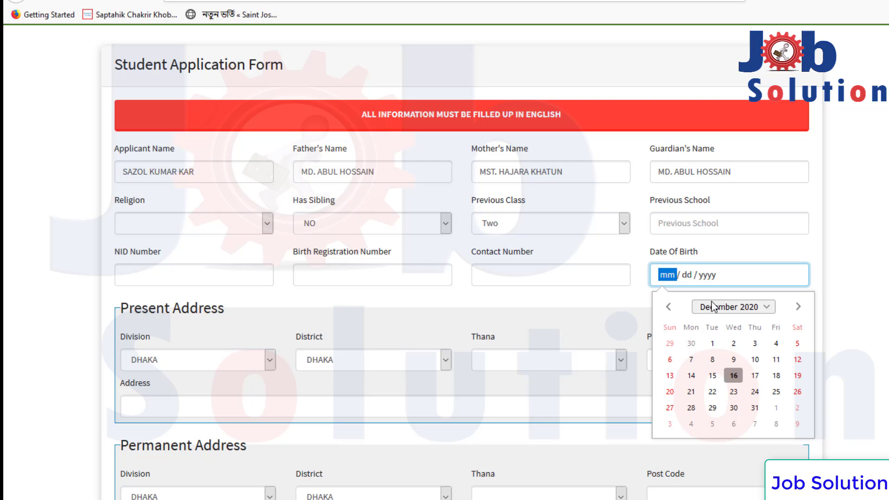
pyautogui.click(733, 342)
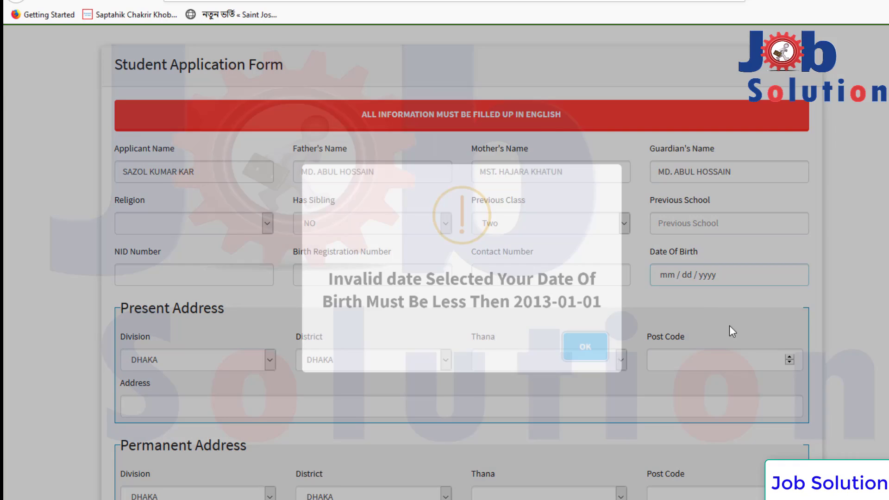
pyautogui.click(579, 339)
# Step: Enter the applicant's date of birth by choosing an earlier year, a month and a day in the calendar
pyautogui.click(709, 276)
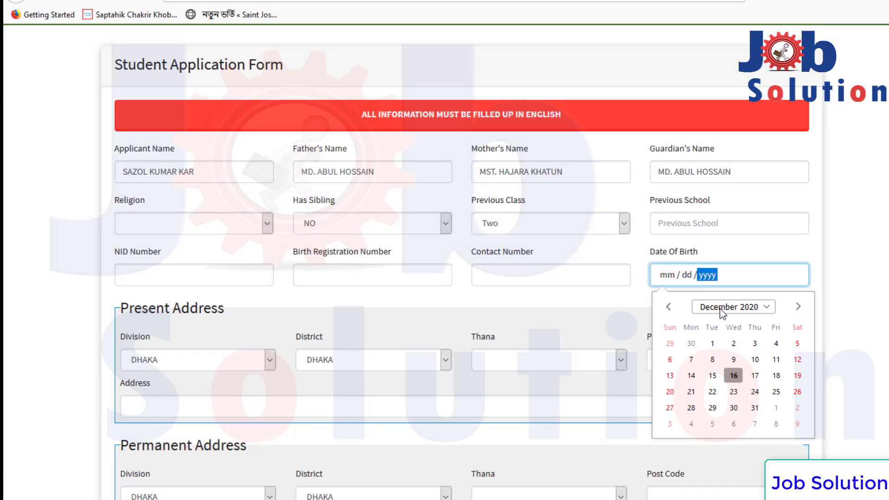
pyautogui.click(765, 307)
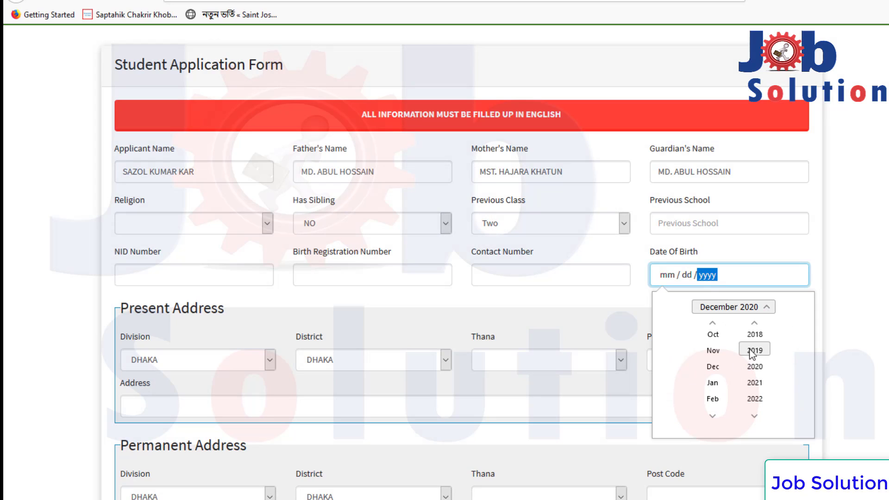
pyautogui.scroll(10, 755, 347)
pyautogui.scroll(2, 755, 346)
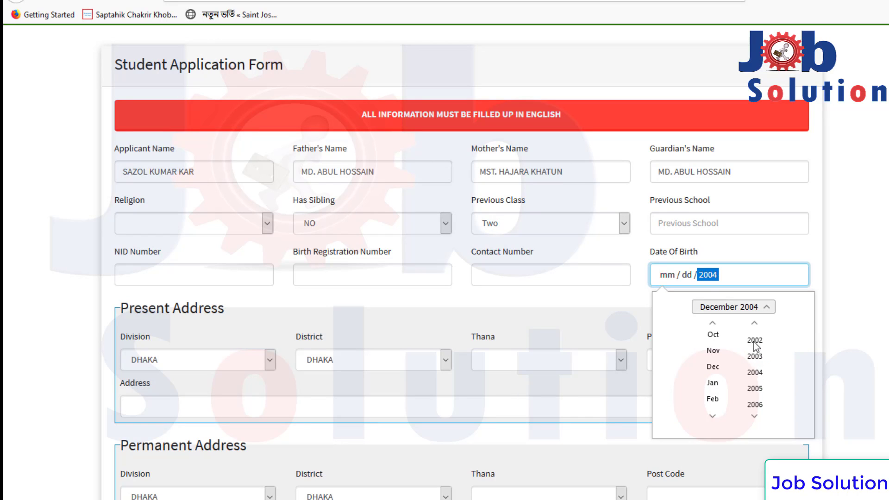
pyautogui.click(713, 334)
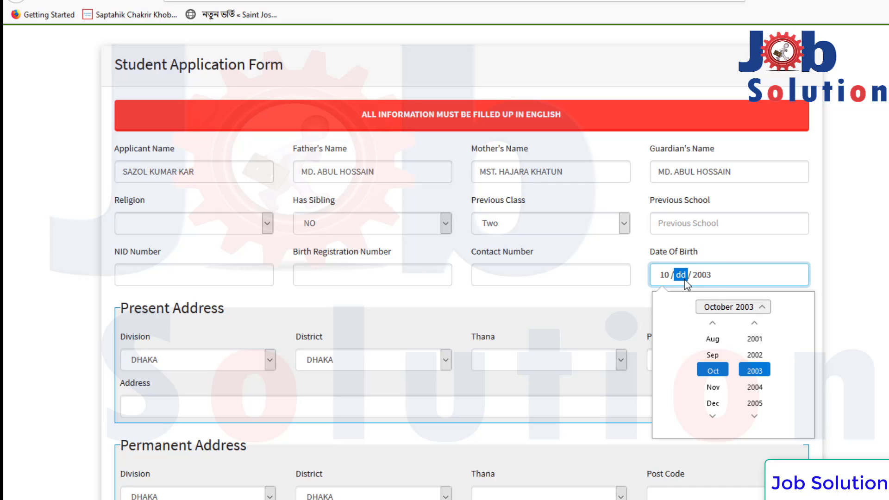
pyautogui.click(752, 309)
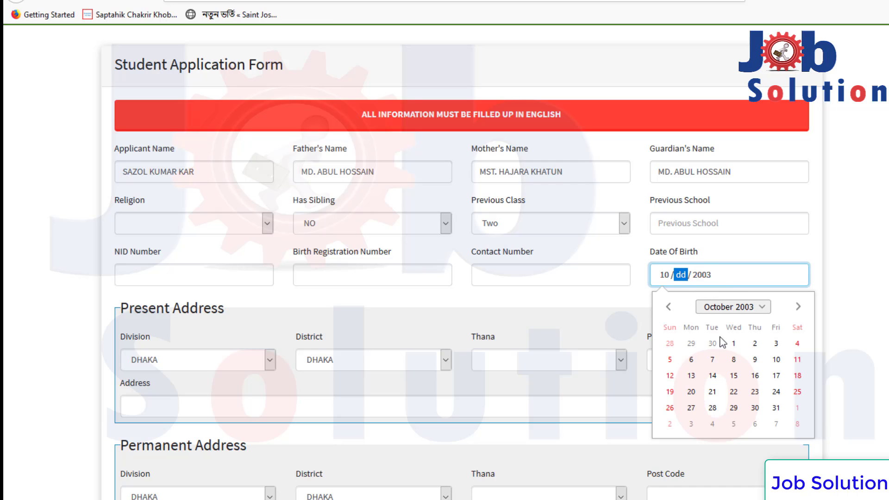
pyautogui.click(734, 343)
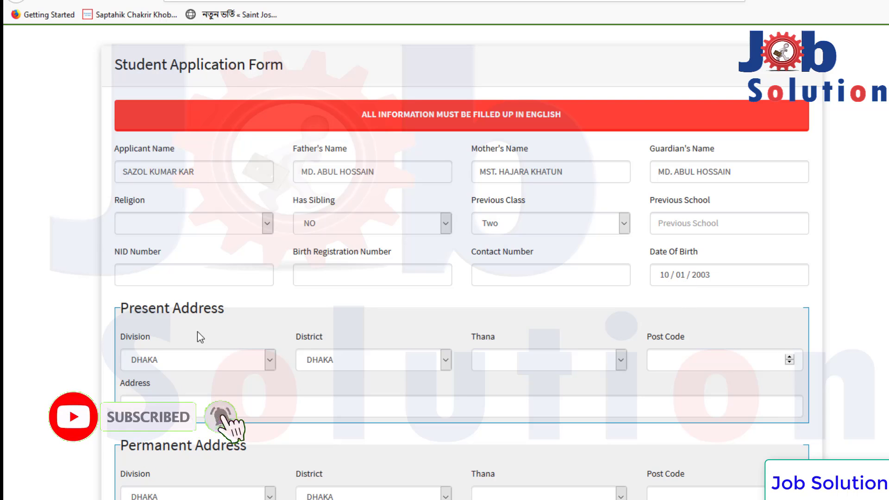
# Step: Look through the Division, District and Thana choices of the Present Address, keeping DHAKA as division and district
pyautogui.scroll(-2, 197, 332)
pyautogui.click(240, 300)
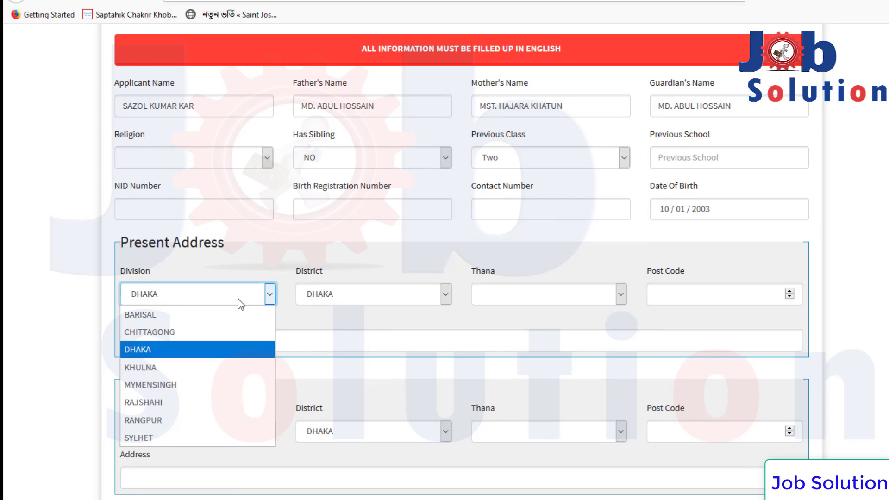
pyautogui.click(233, 260)
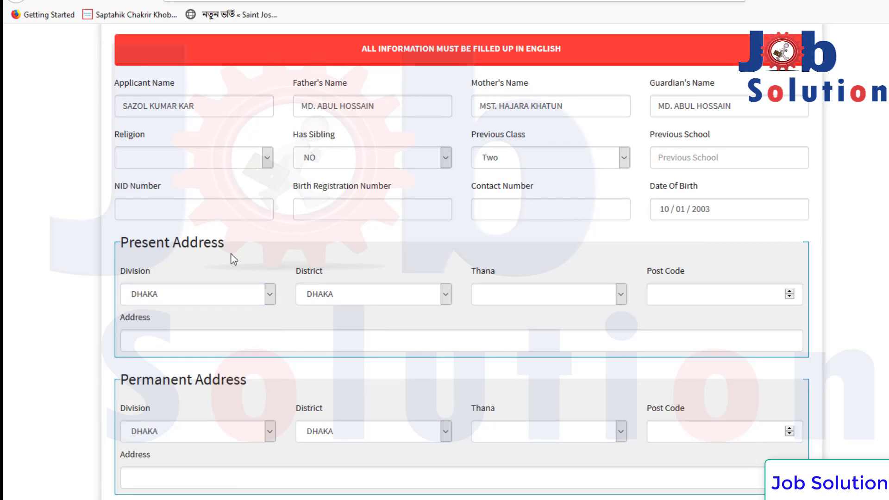
pyautogui.click(319, 293)
pyautogui.click(334, 295)
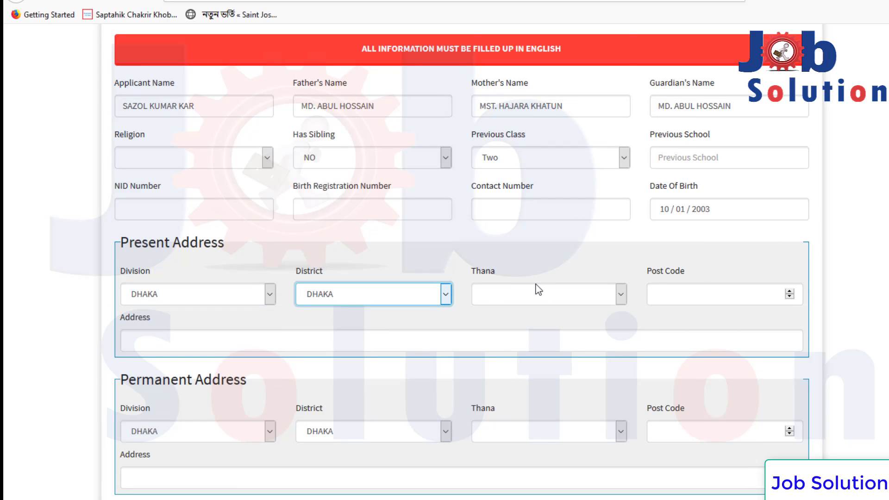
pyautogui.click(537, 290)
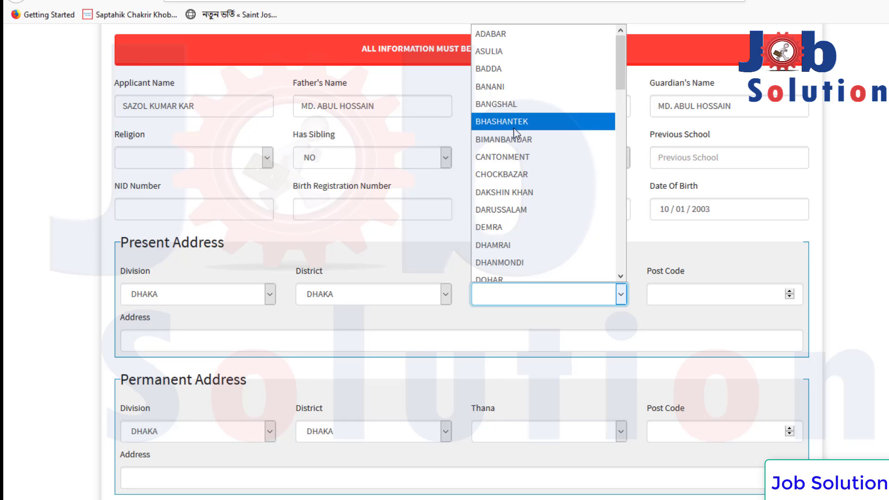
# Step: Set the Present Address to division KHULNA, district KHULNA and thana FULTALA
pyautogui.click(139, 299)
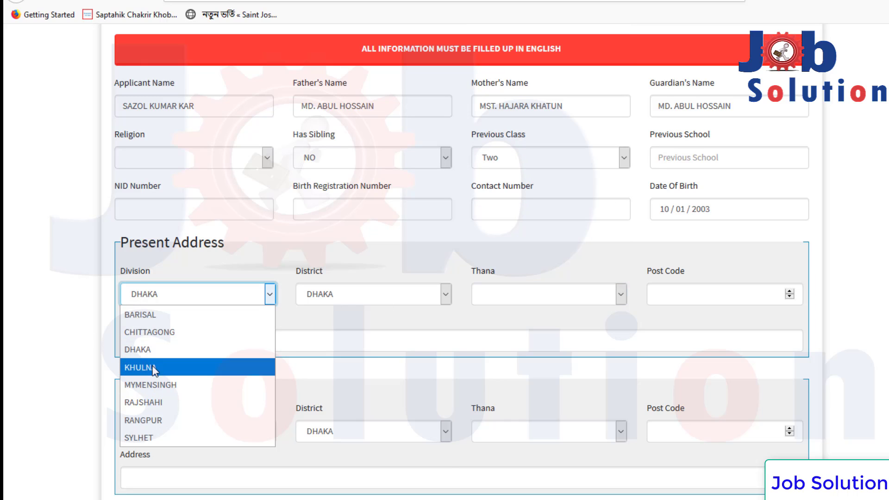
pyautogui.click(156, 364)
pyautogui.click(342, 296)
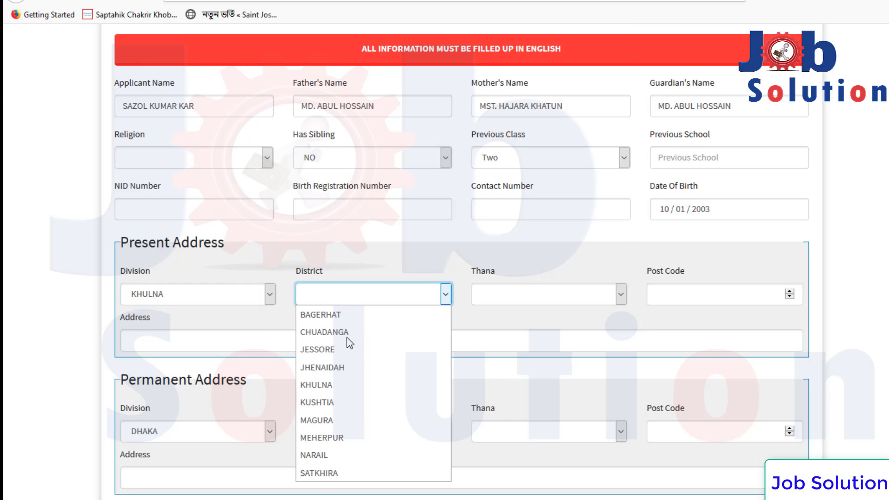
pyautogui.click(338, 384)
pyautogui.click(484, 297)
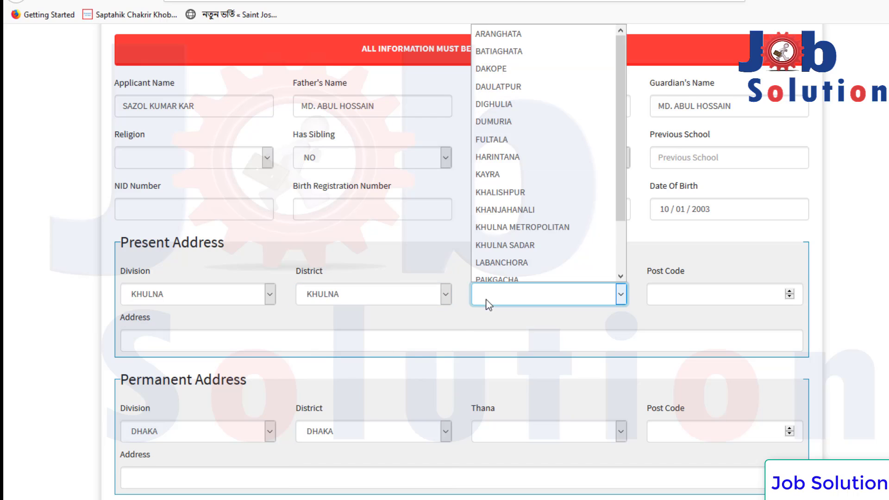
pyautogui.click(502, 131)
# Step: Go through the Post Code and Address fields of the Present and Permanent Address and the permanent Division choices without entering anything
pyautogui.click(682, 299)
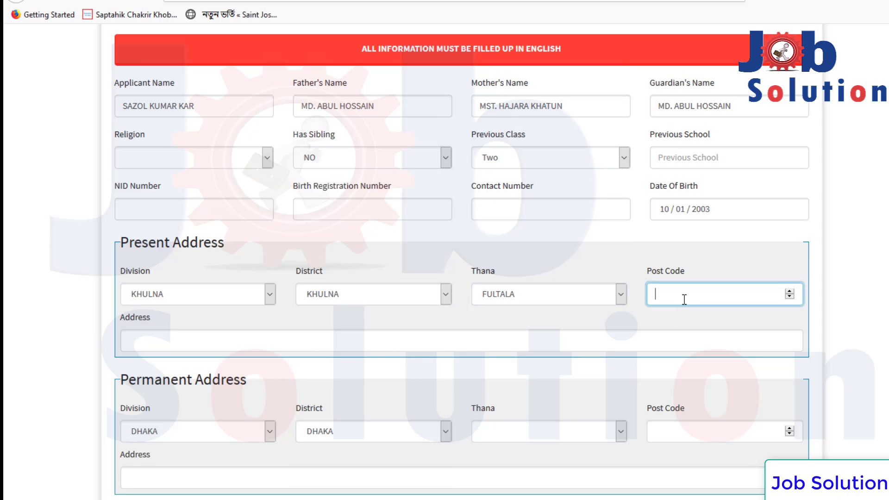
pyautogui.scroll(-2, 173, 387)
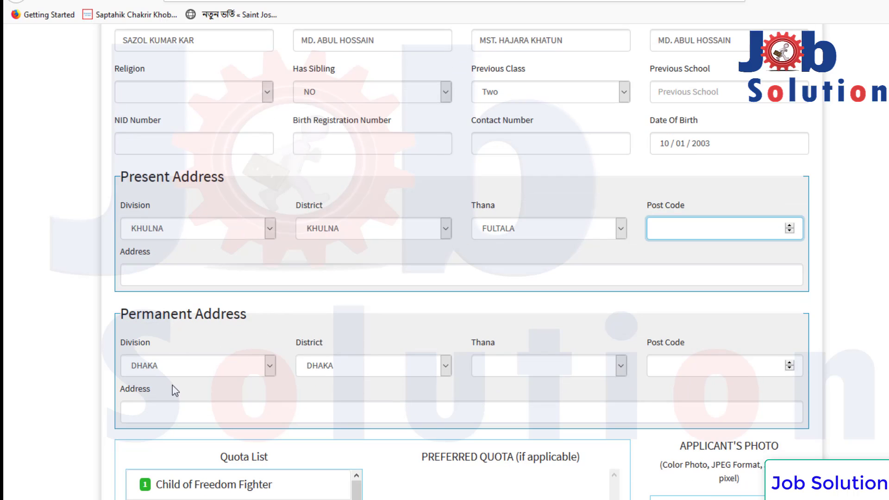
pyautogui.scroll(-2, 176, 387)
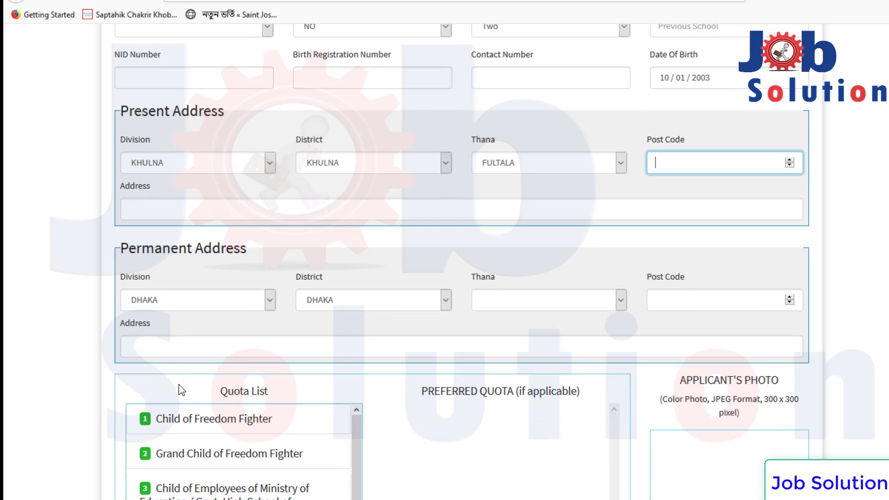
pyautogui.click(187, 303)
pyautogui.click(185, 355)
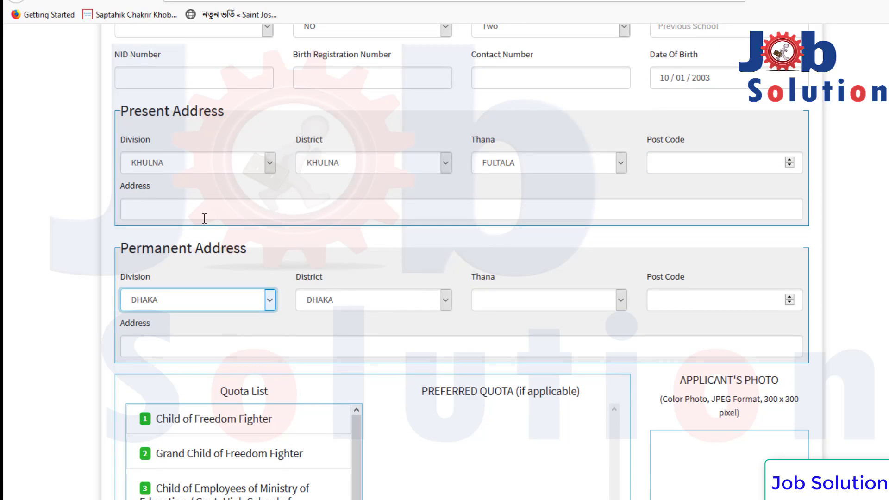
pyautogui.click(166, 209)
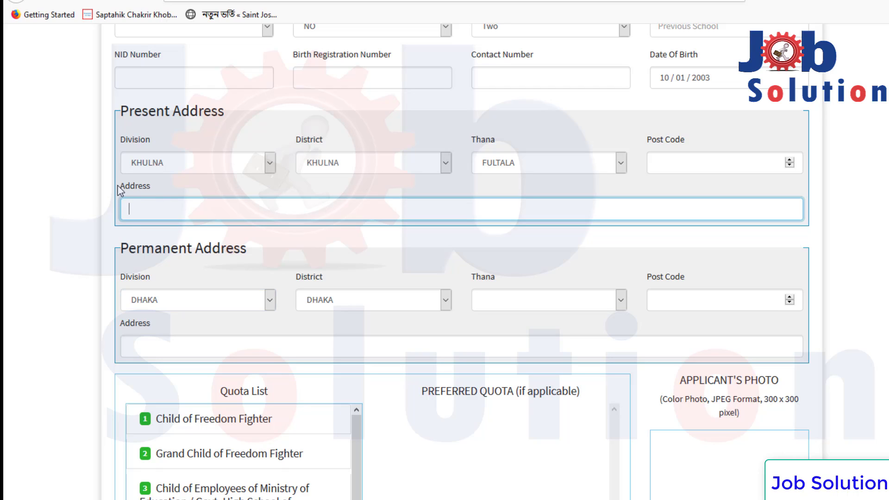
pyautogui.moveTo(120, 186); pyautogui.dragTo(177, 207)
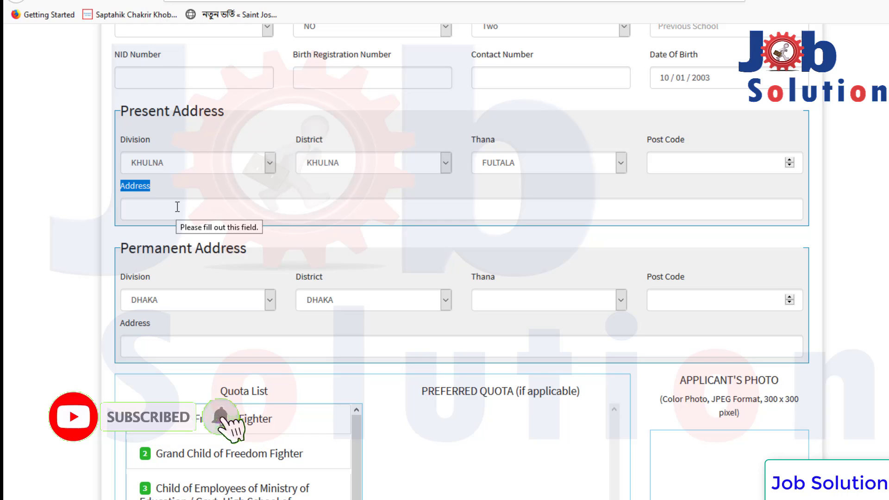
pyautogui.click(165, 210)
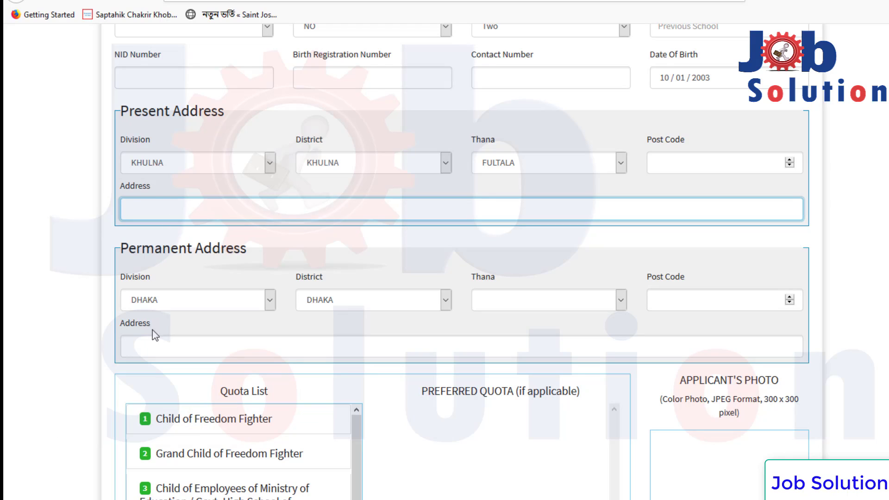
pyautogui.click(156, 341)
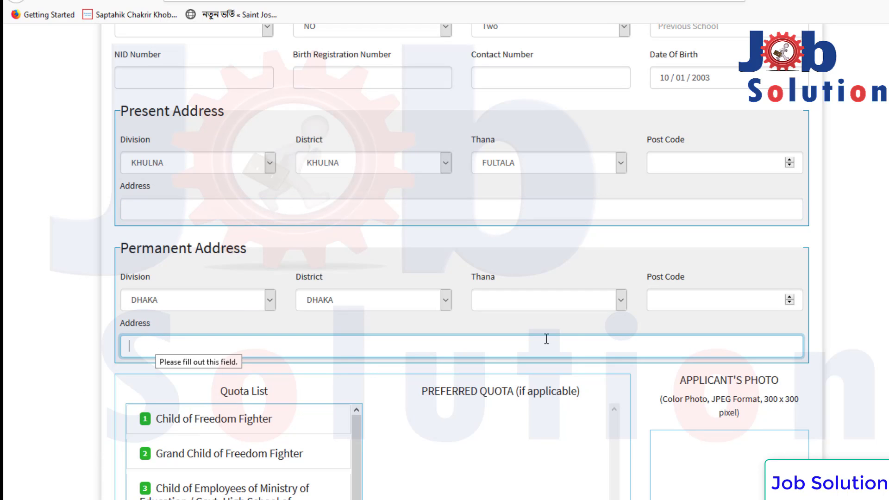
pyautogui.click(698, 169)
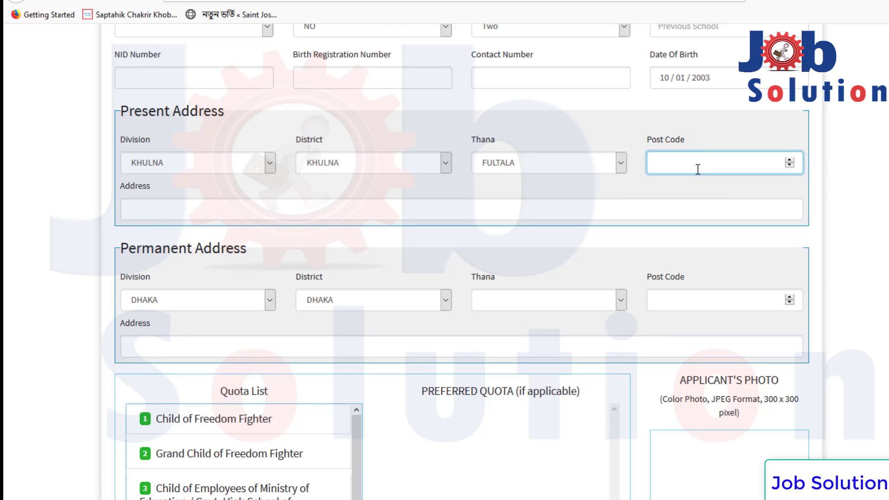
pyautogui.click(701, 307)
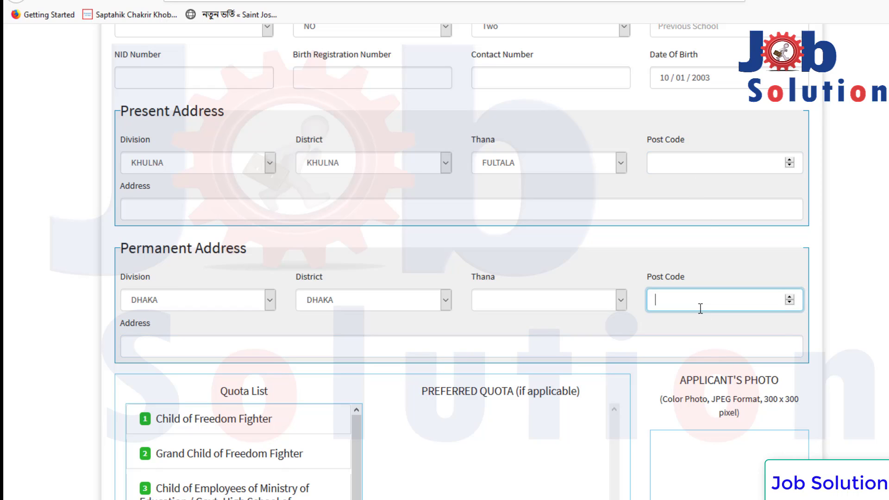
pyautogui.click(691, 169)
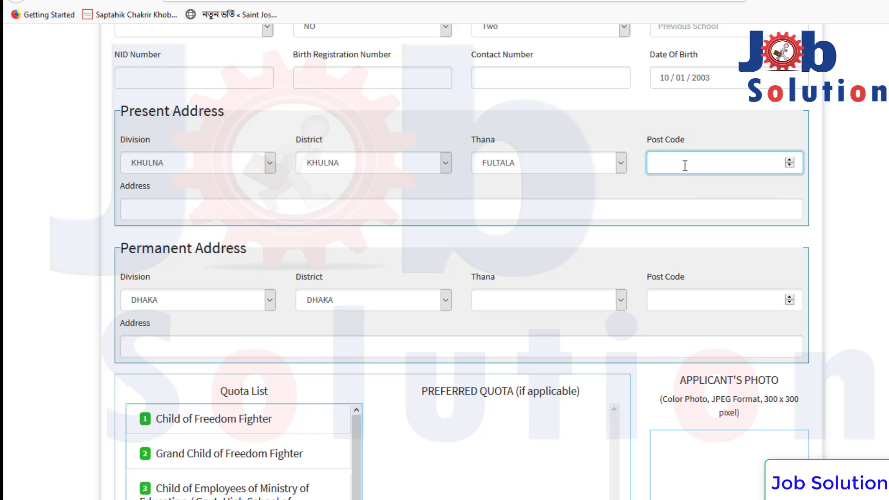
# Step: Examine the entries of the Quota List, from Child of Freedom Fighter to Catchment Area, without selecting a quota
pyautogui.scroll(-3, 554, 353)
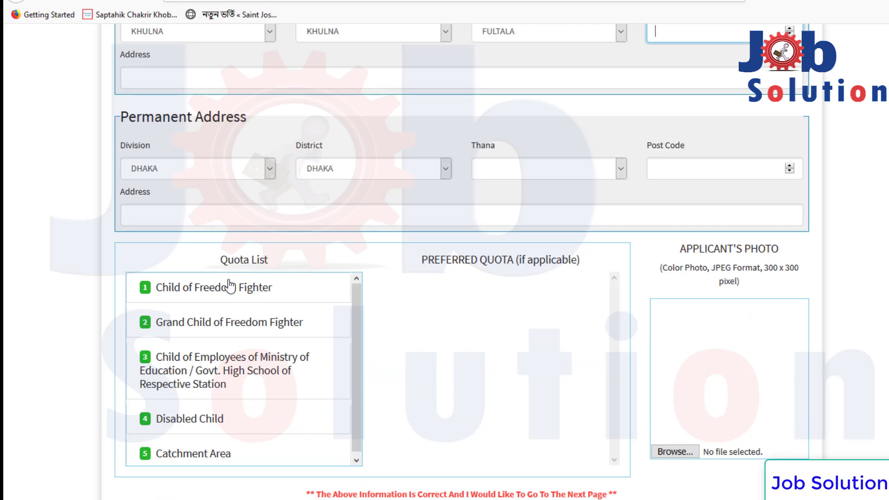
pyautogui.moveTo(221, 260); pyautogui.dragTo(277, 260)
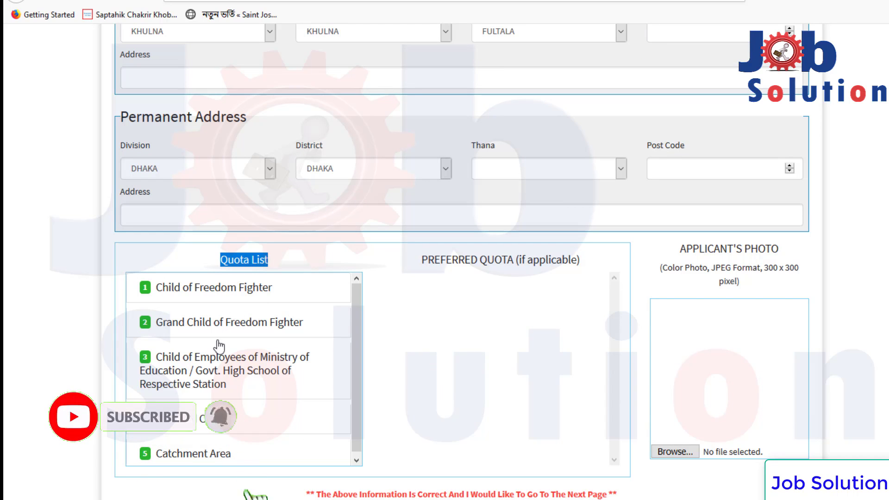
pyautogui.scroll(-1, 219, 342)
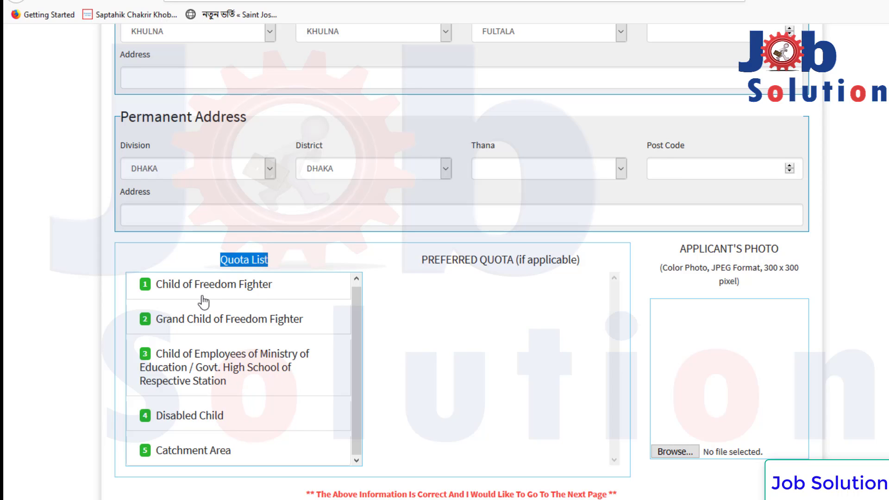
pyautogui.click(300, 261)
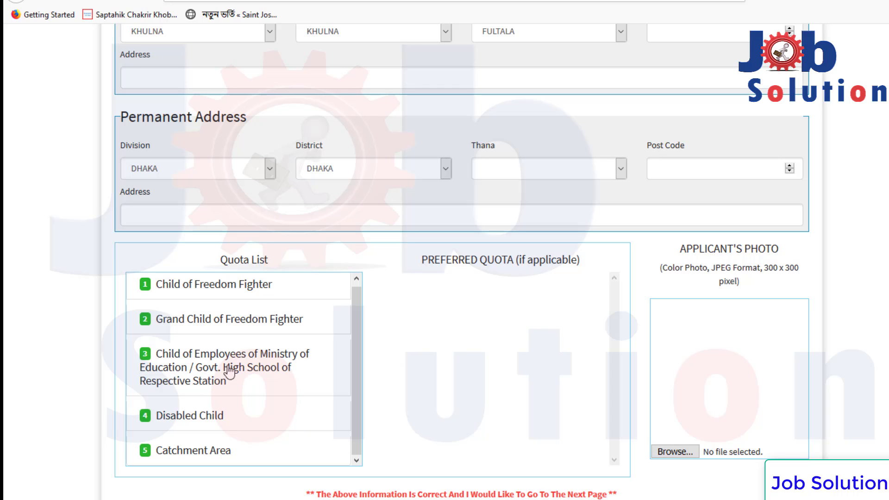
pyautogui.scroll(-2, 223, 376)
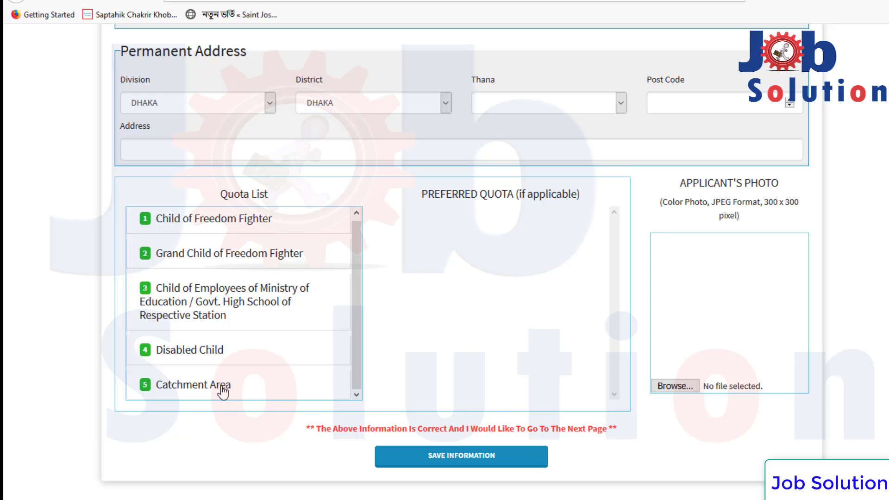
pyautogui.scroll(-1, 324, 360)
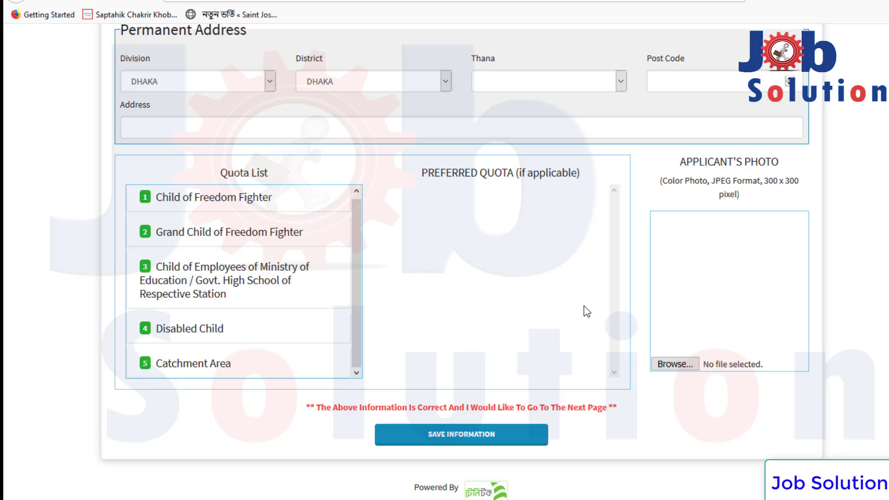
# Step: Check the format and size requirements for the applicant's photo and attach the image file 1.JPG from the Desktop
pyautogui.doubleClick(684, 186)
pyautogui.tripleClick(758, 184)
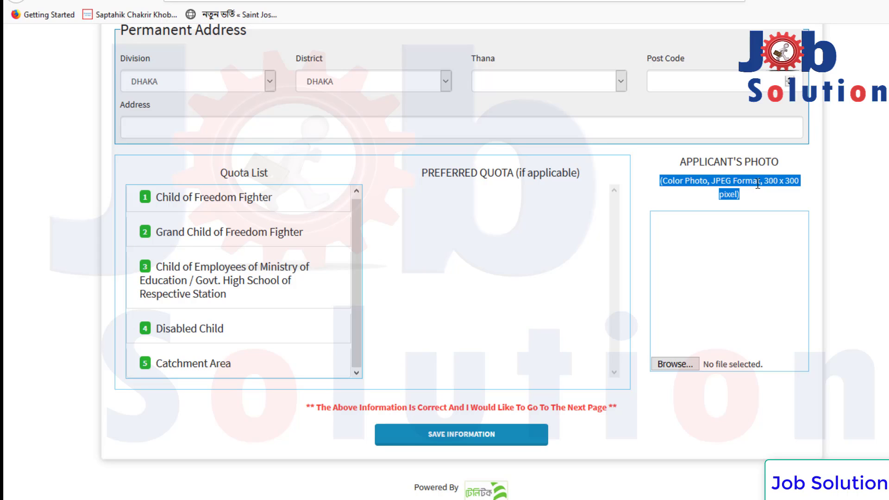
pyautogui.doubleClick(758, 183)
pyautogui.click(767, 182)
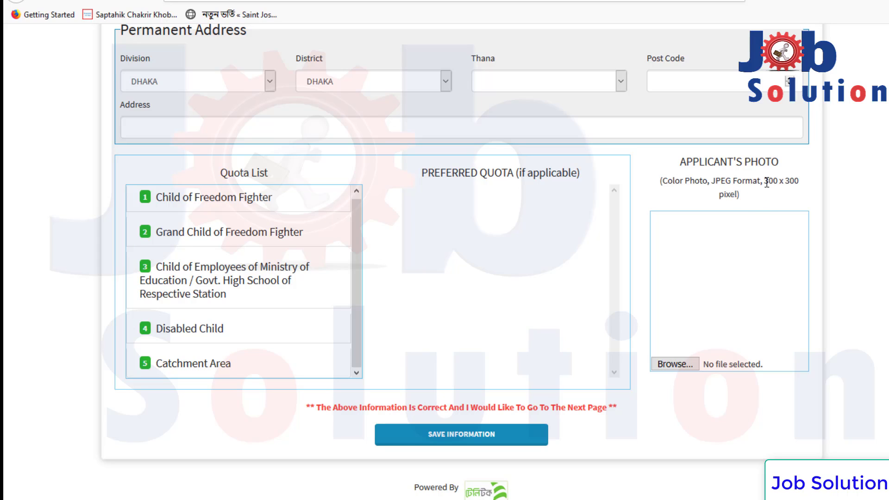
pyautogui.click(695, 366)
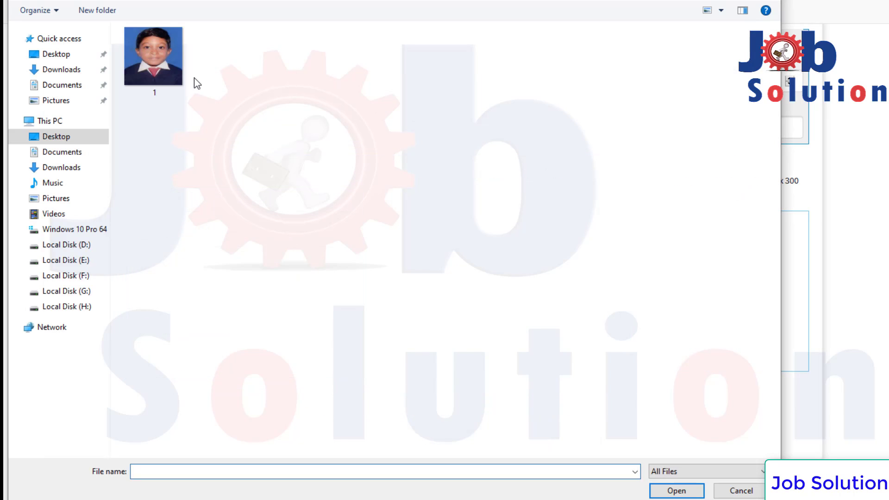
pyautogui.click(181, 95)
pyautogui.click(703, 492)
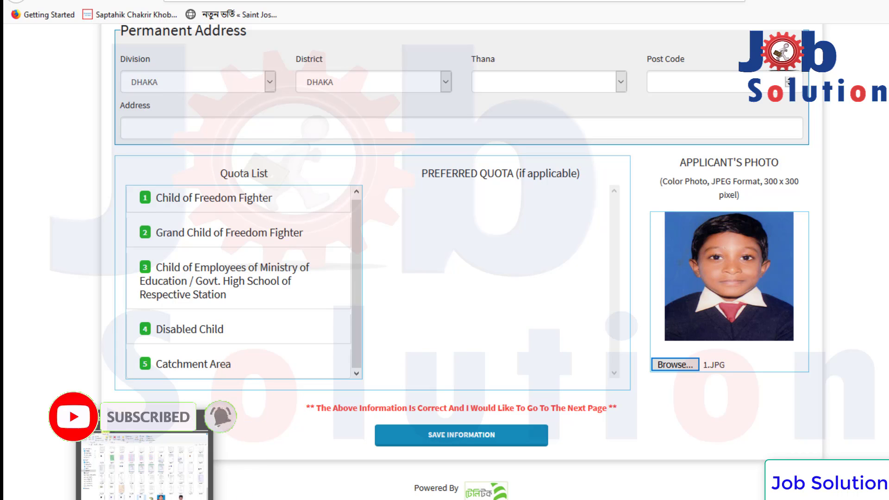
# Step: Switch to File Explorer to look through the Downloads and Pictures folders, and return to the application form's address sections
pyautogui.click(168, 457)
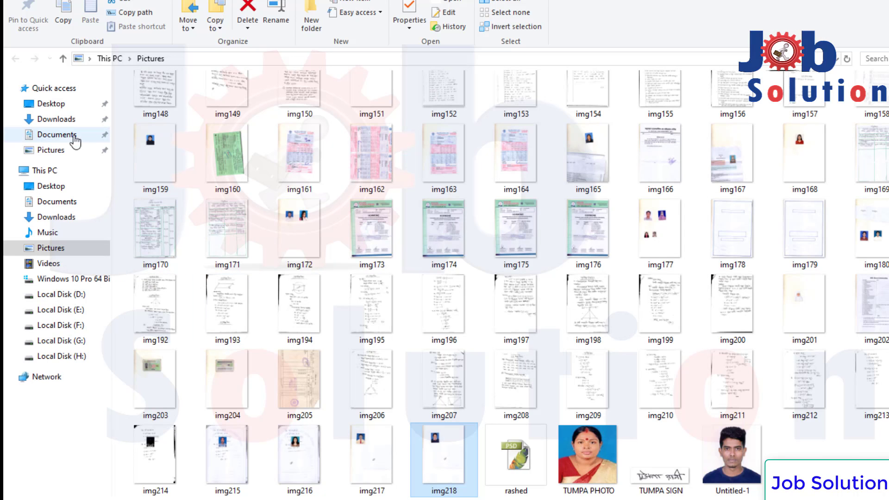
pyautogui.click(56, 119)
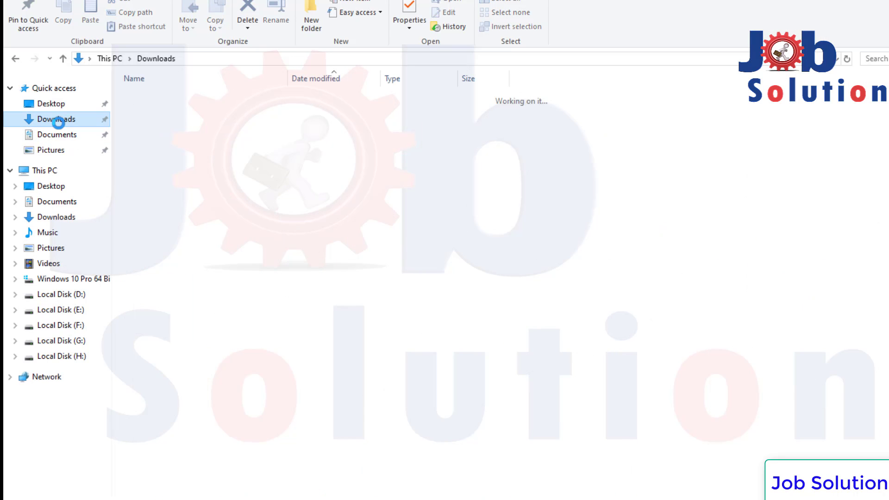
pyautogui.click(73, 150)
pyautogui.doubleClick(375, 123)
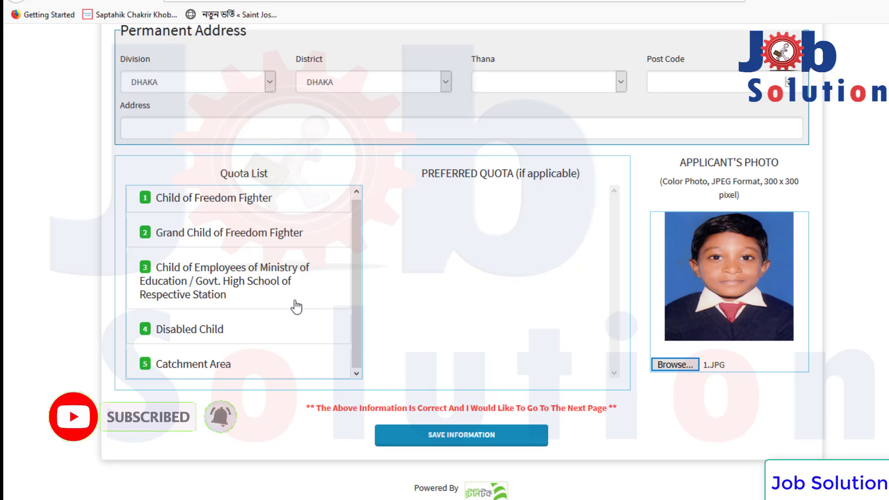
pyautogui.scroll(10, 476, 376)
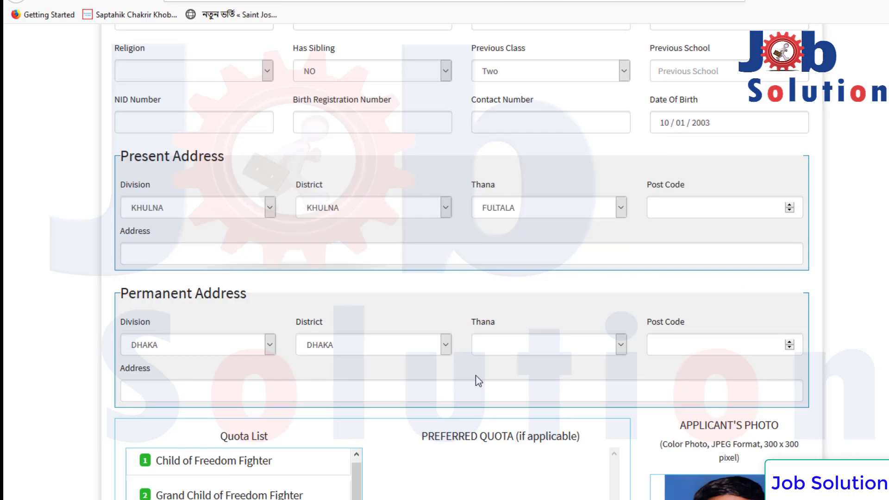